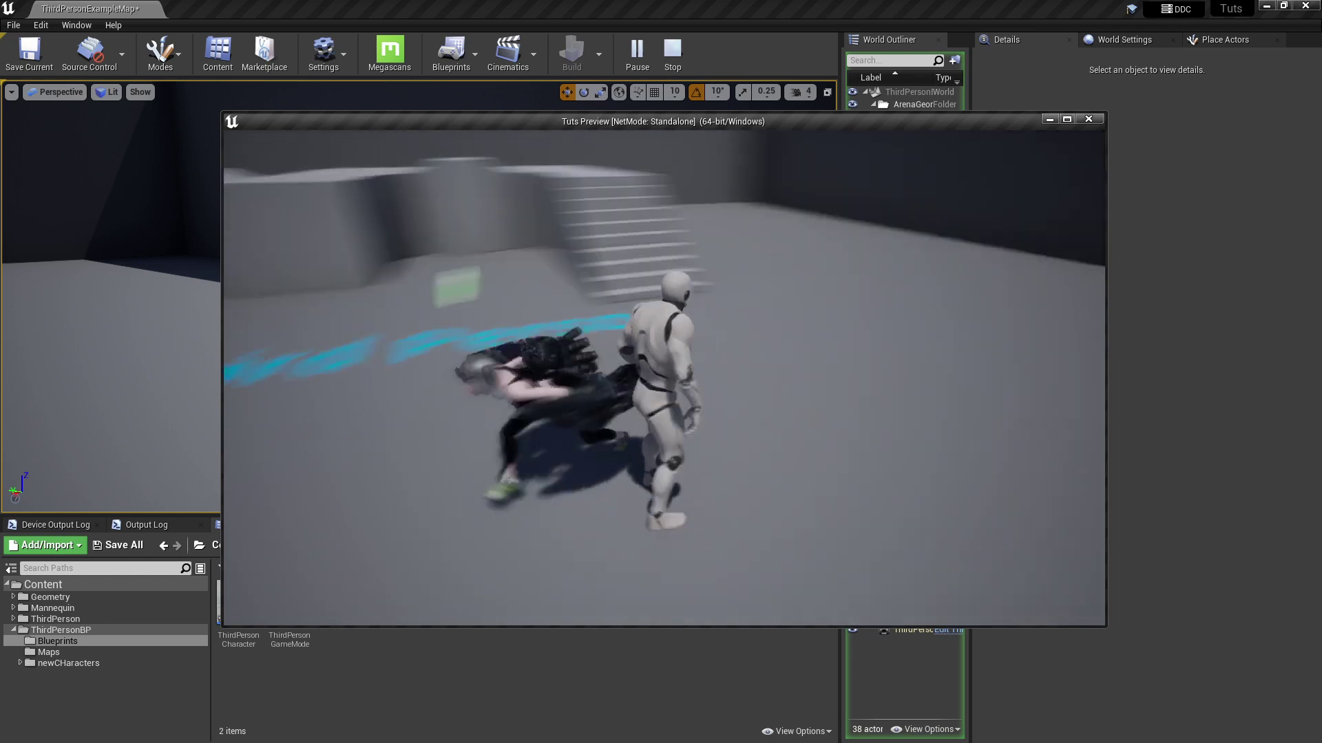
Display the navigation mesh in the running game preview with the console command "show navigation"
key("w")
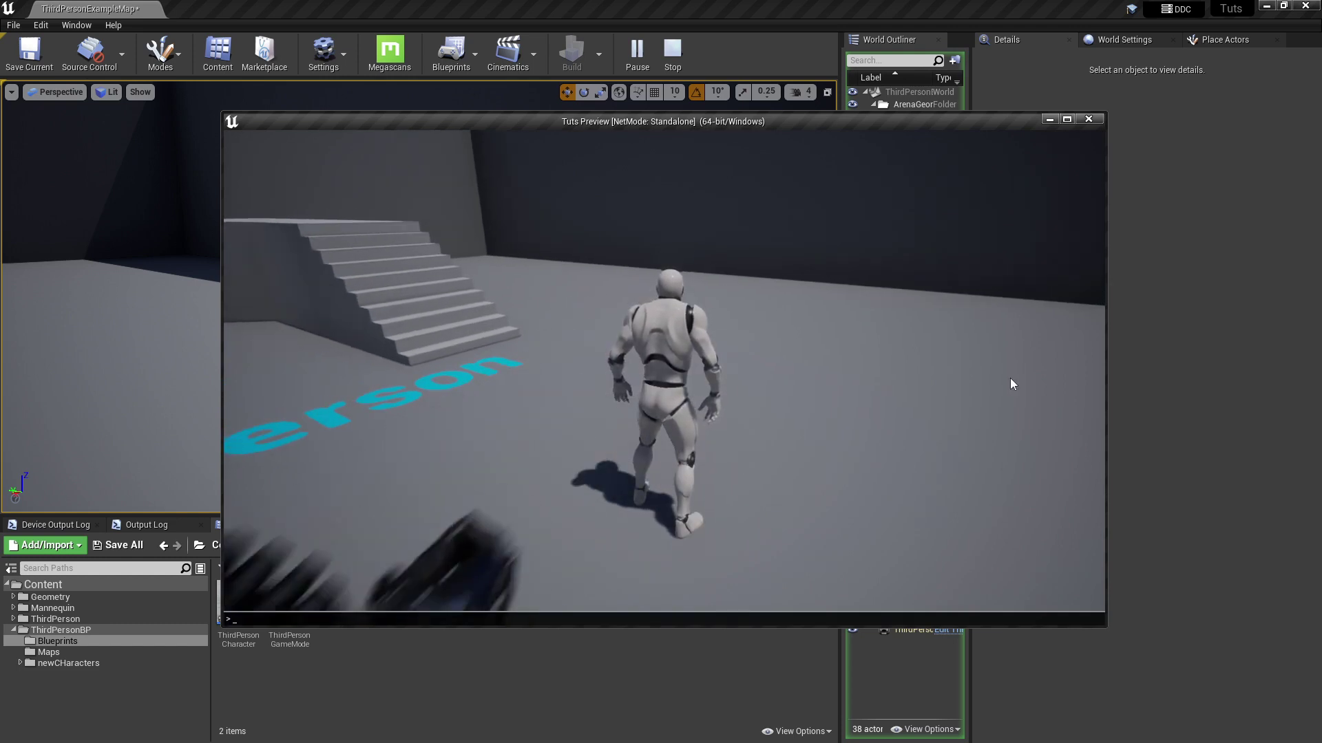
key("grave")
type("show")
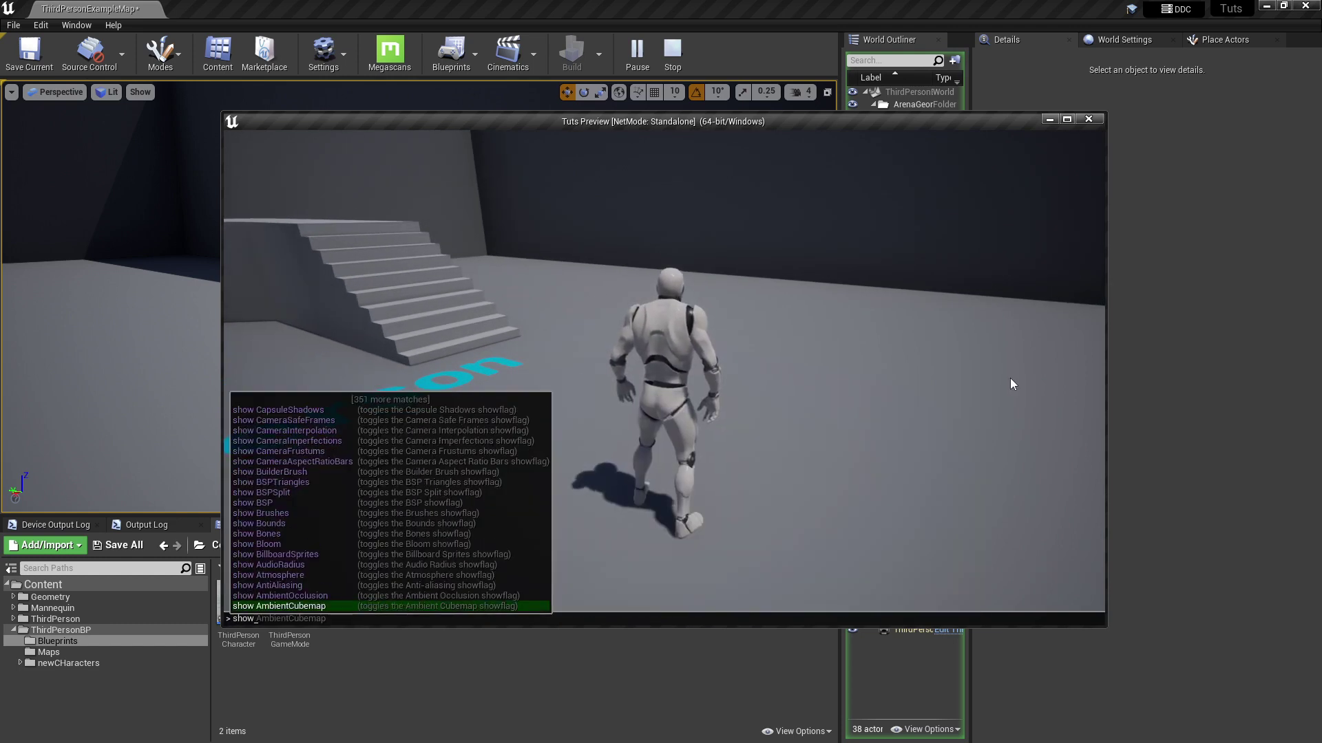
type(" navigation")
key("Return")
Run the mannequin around the arena to observe how the navigation mesh and the AI character respond, and stop the preview
key("d")
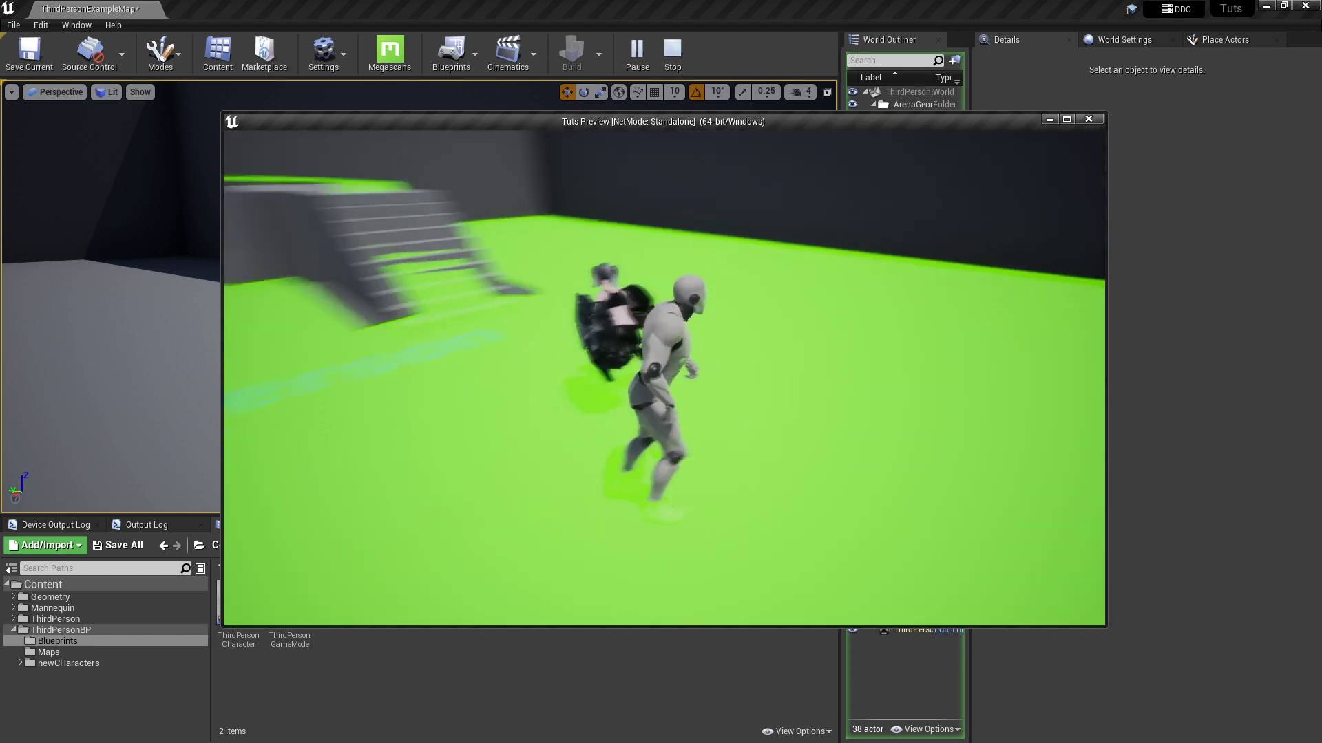
key("w")
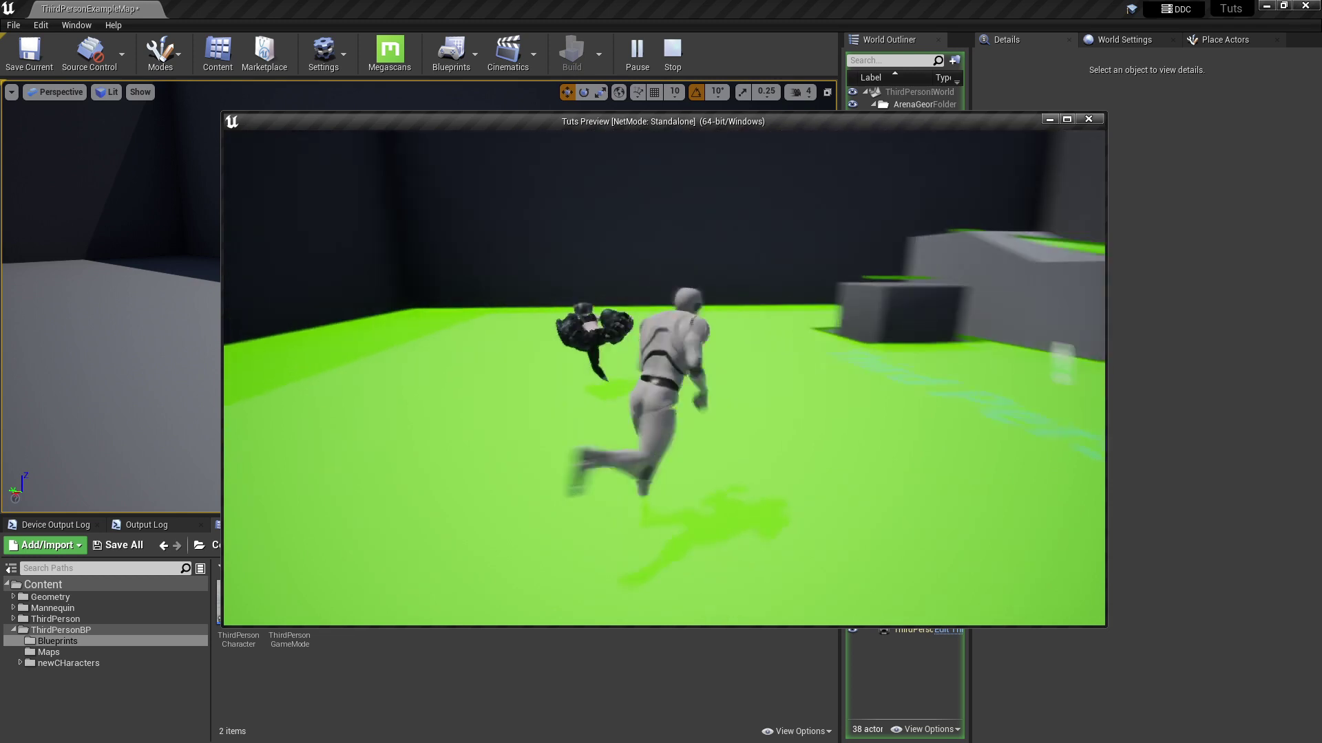
key("d")
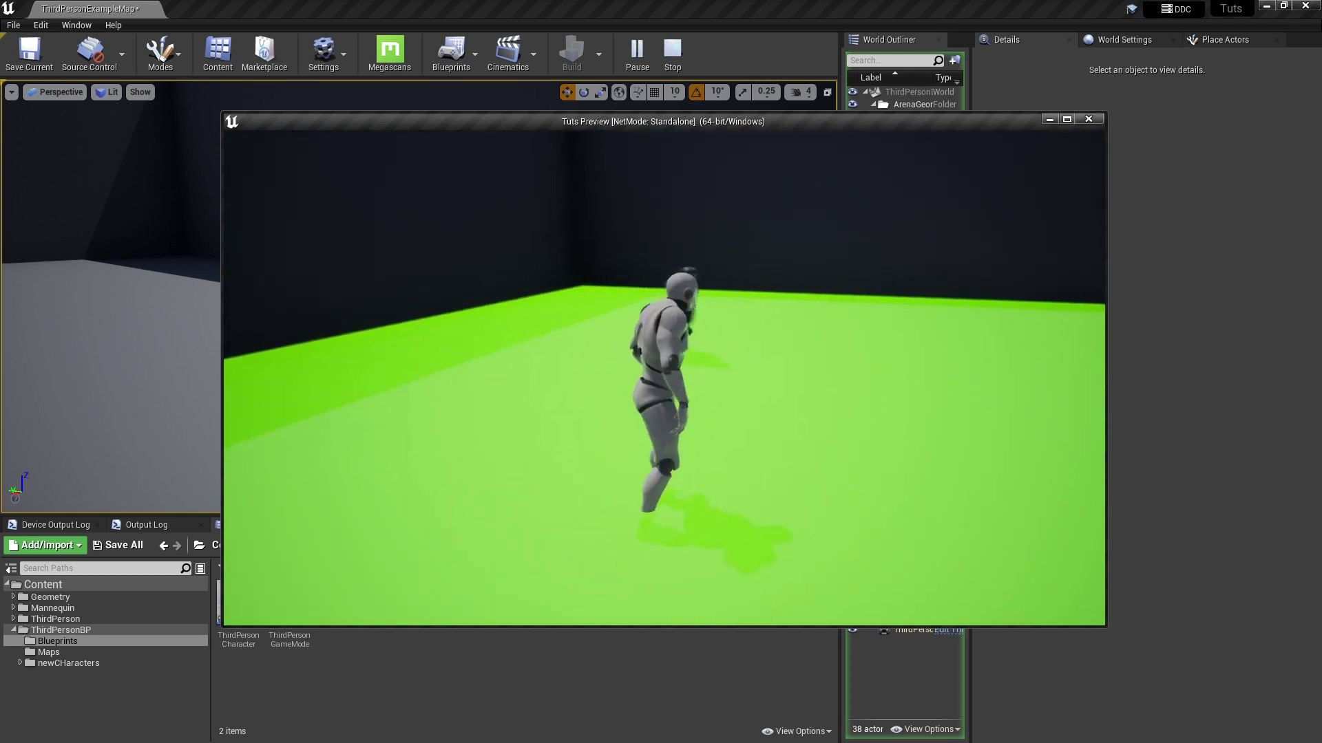
key("w")
key("d")
key("a")
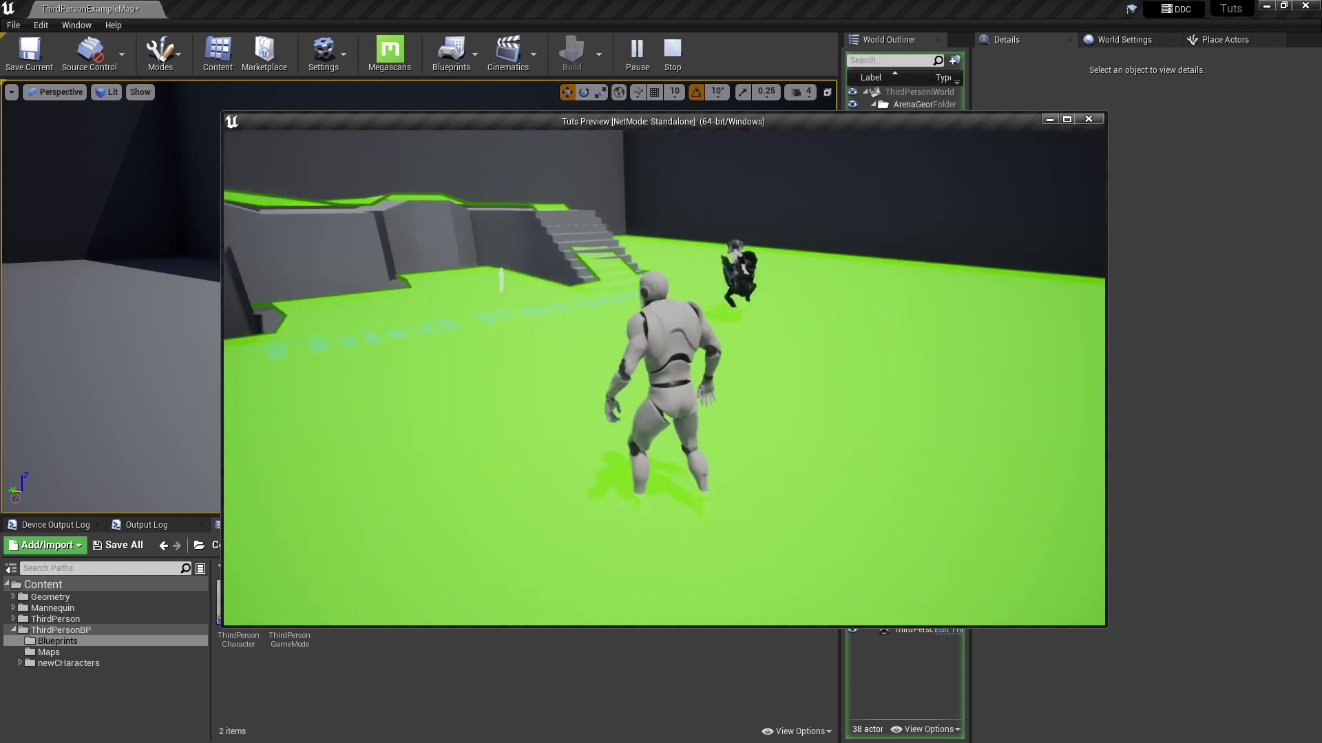
key("Escape")
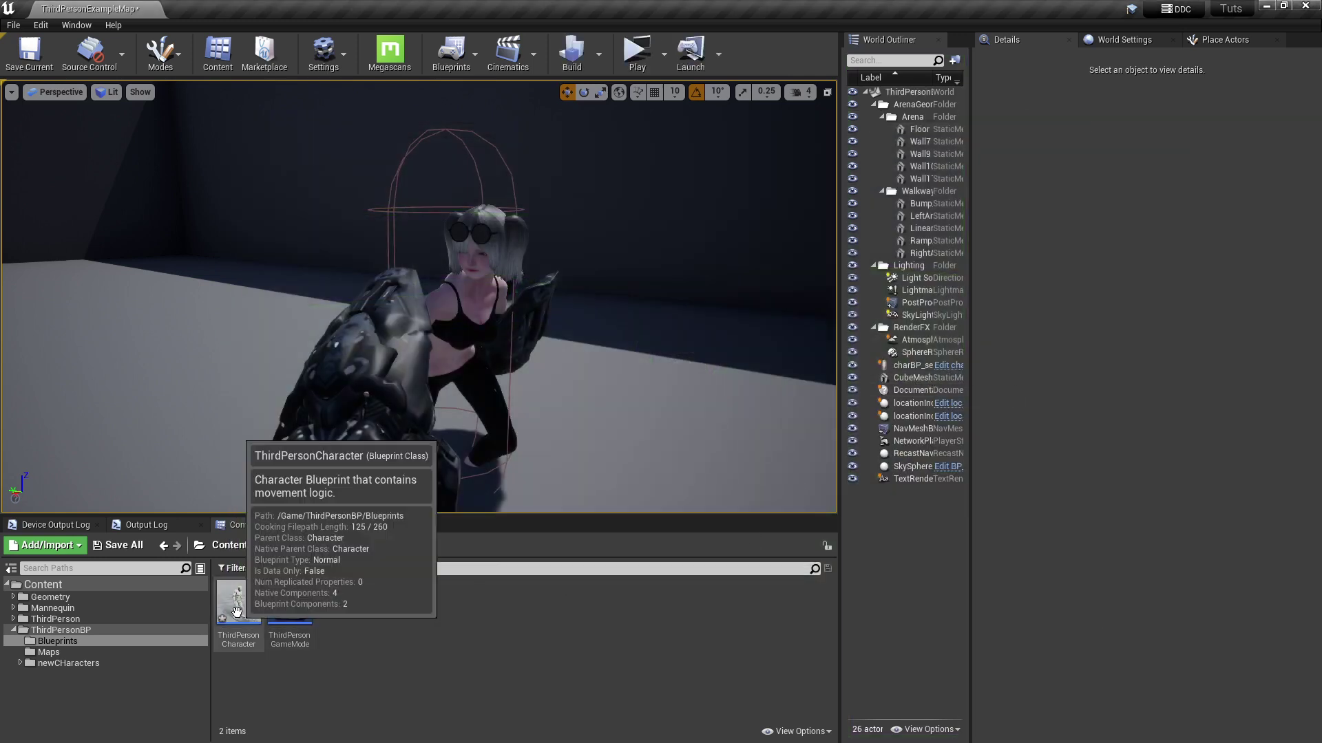
In the ThirdPersonCharacter Blueprint, enable Can Ever Affect Navigation and Fill Collision Underneath for Navmesh on the Capsule Component, and compile
double_click(239, 604)
left_click(263, 212)
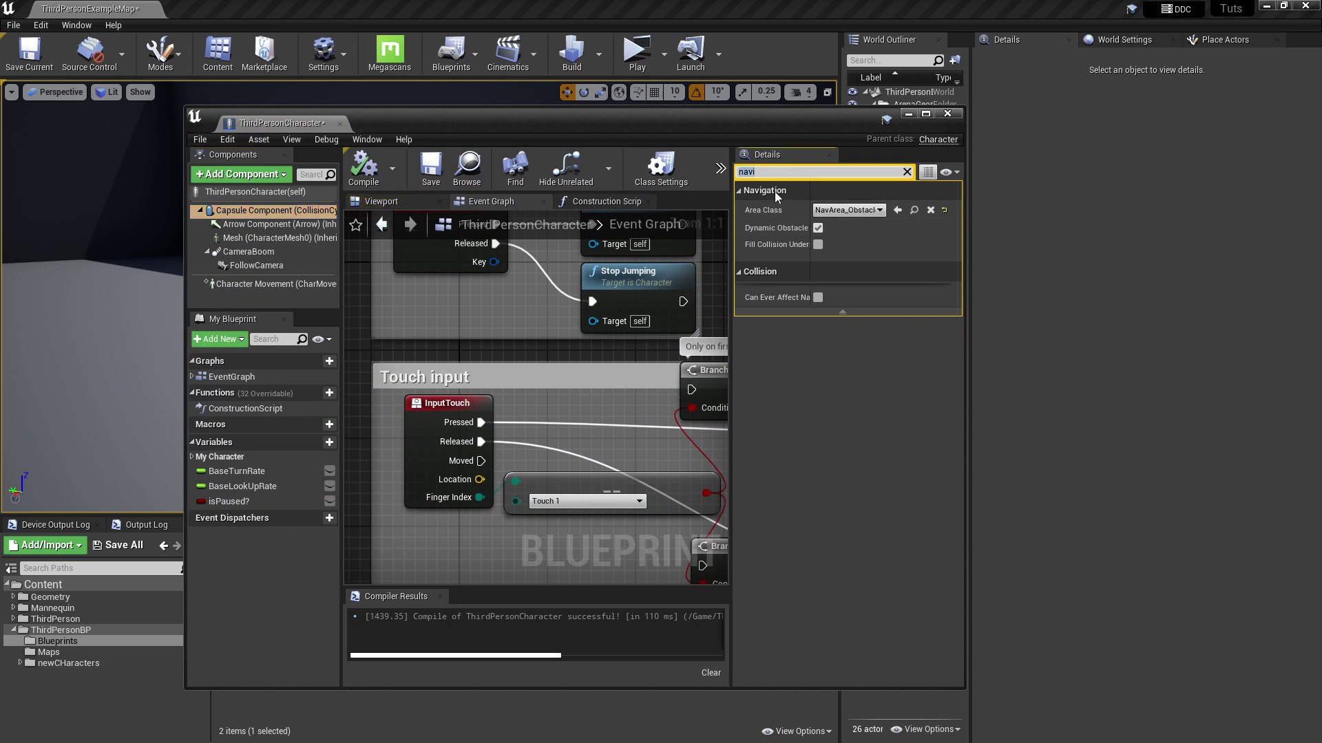
left_click(818, 298)
left_click(817, 245)
left_click(360, 168)
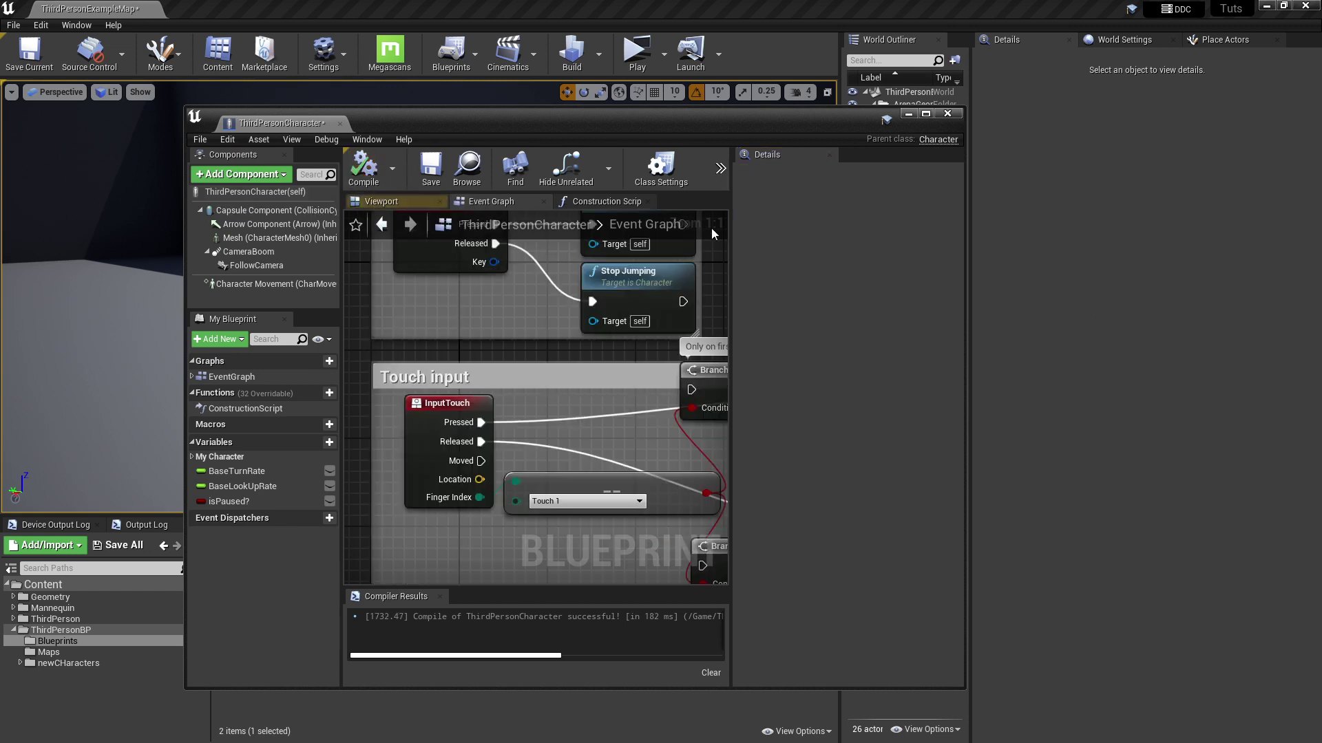
left_click(911, 116)
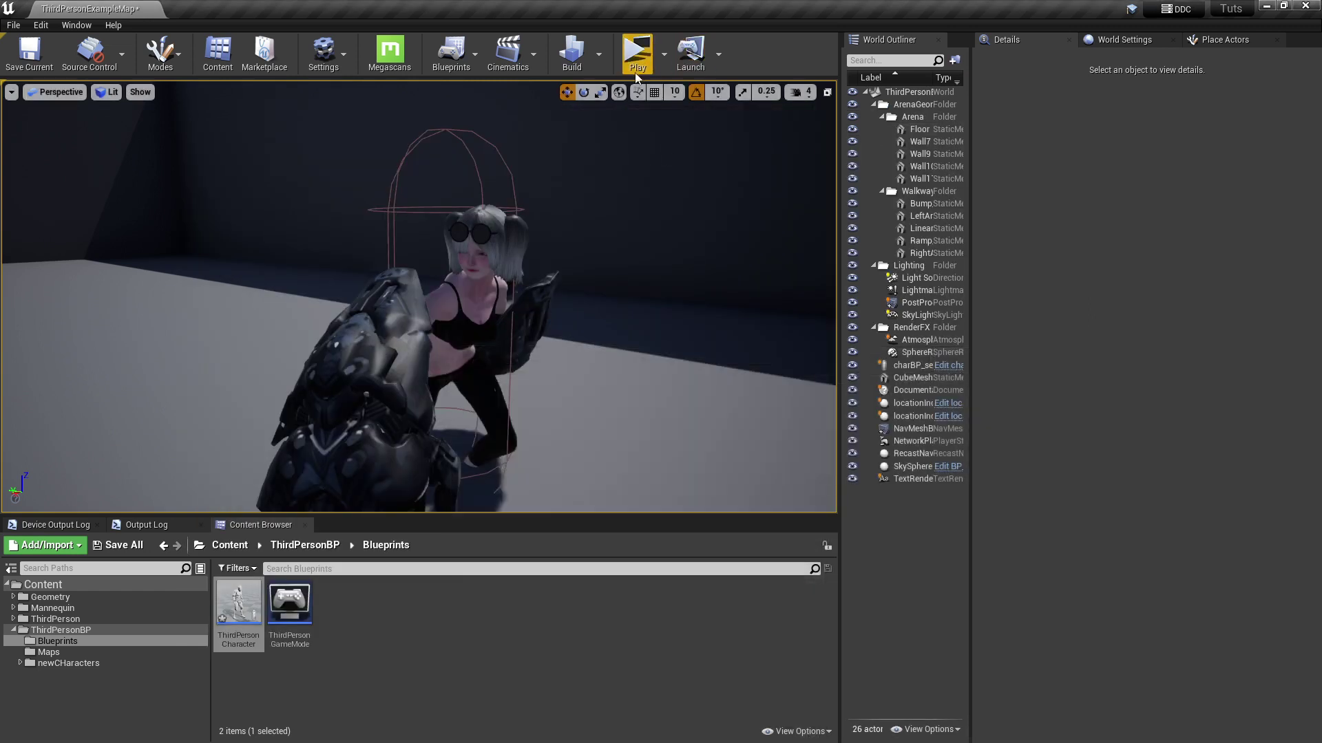
Place a ThirdPersonCharacter in the level at about X -1168, Y -87, and display the navigation mesh around it
left_click_drag(236, 608, 138, 402)
key("f")
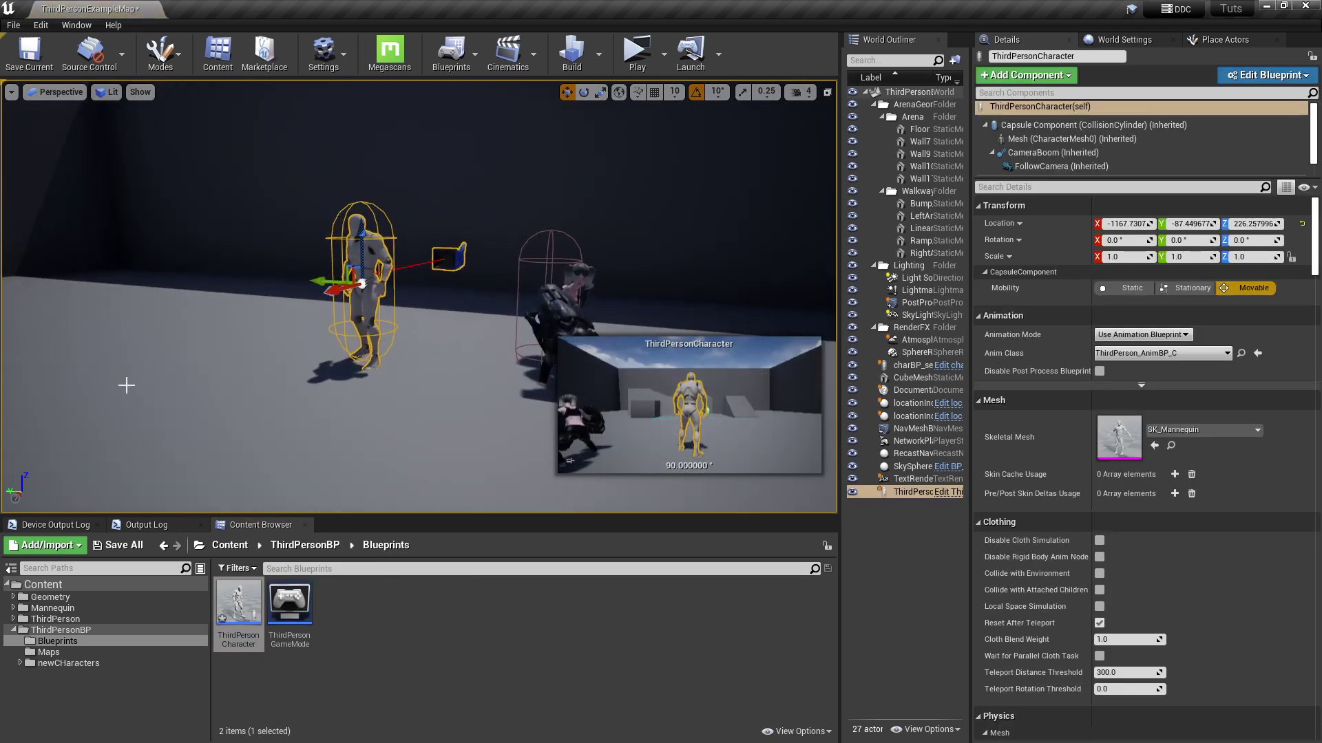
key("p")
right_click_drag(294, 424, 433, 486)
key("w")
key("a")
key("s")
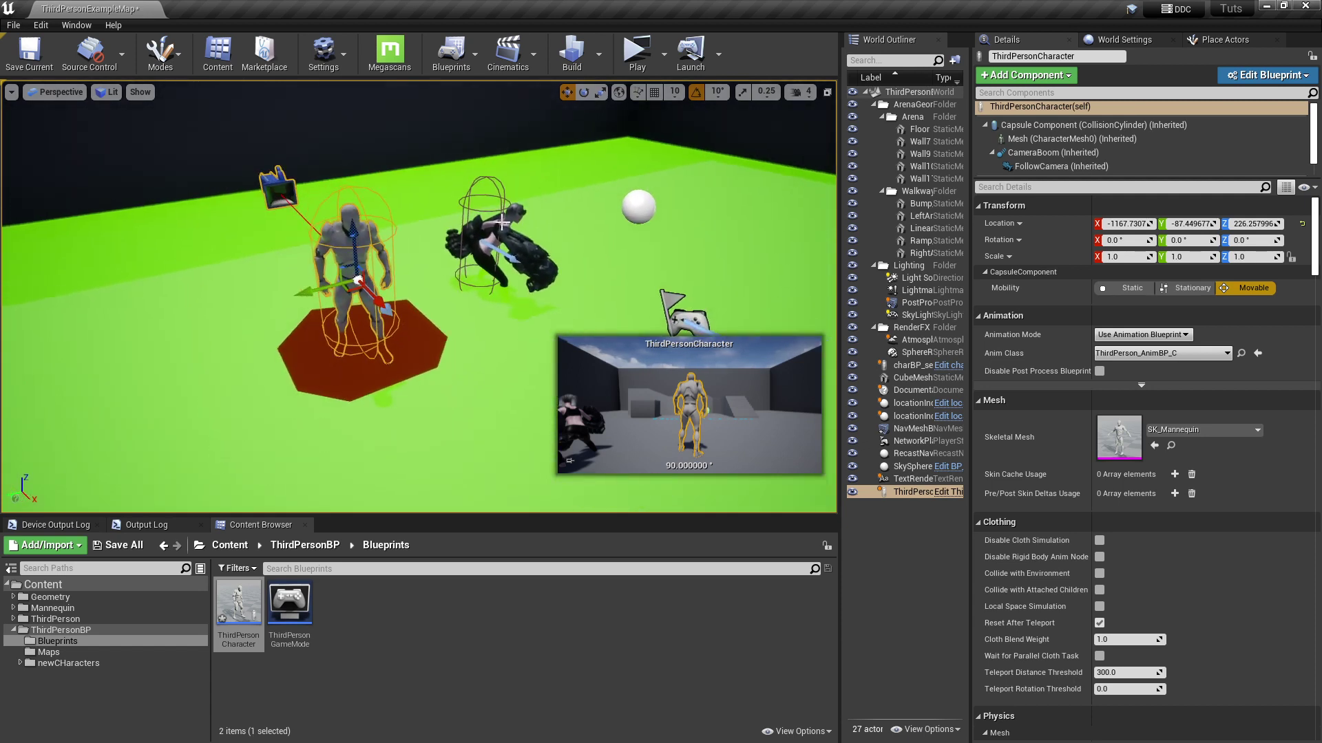
Start a game preview and display its navigation mesh with the show Navigation console command
left_click(638, 50)
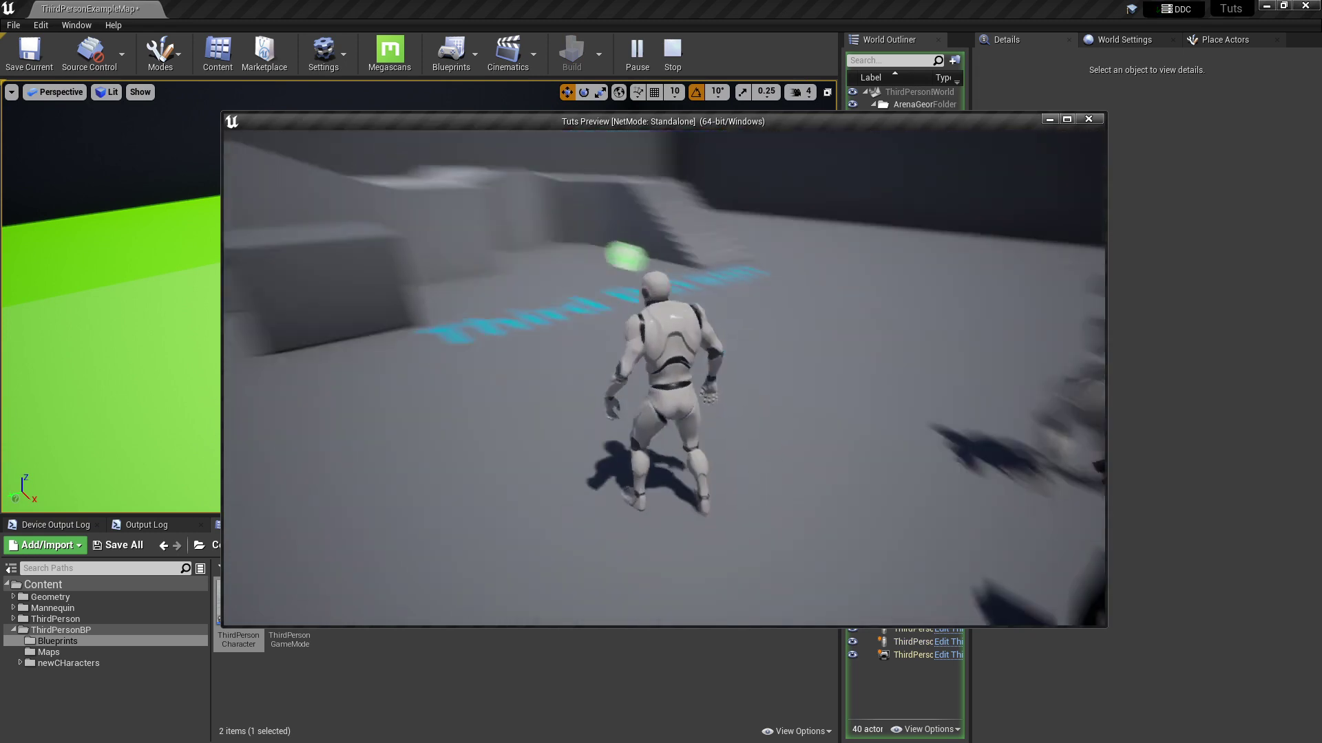
key("grave")
type("show ")
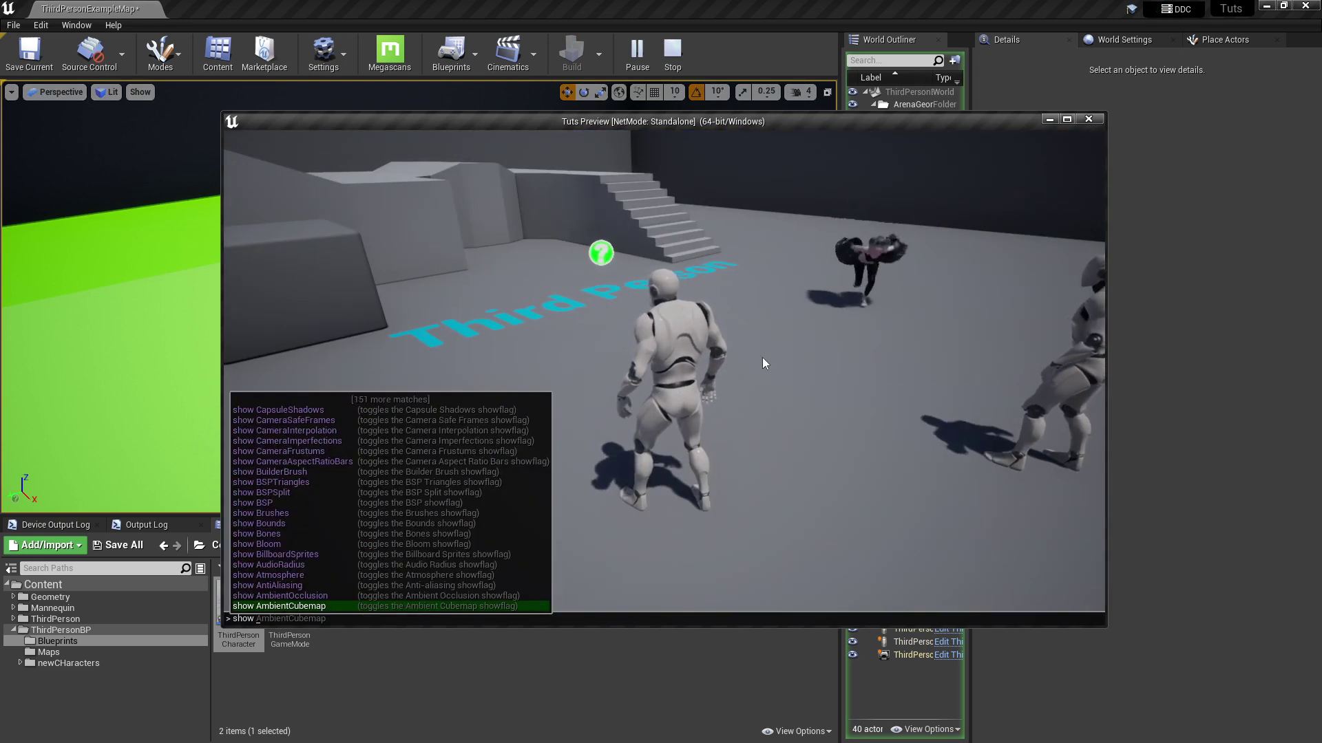
type("ma")
key("BackSpace")
key("BackSpace")
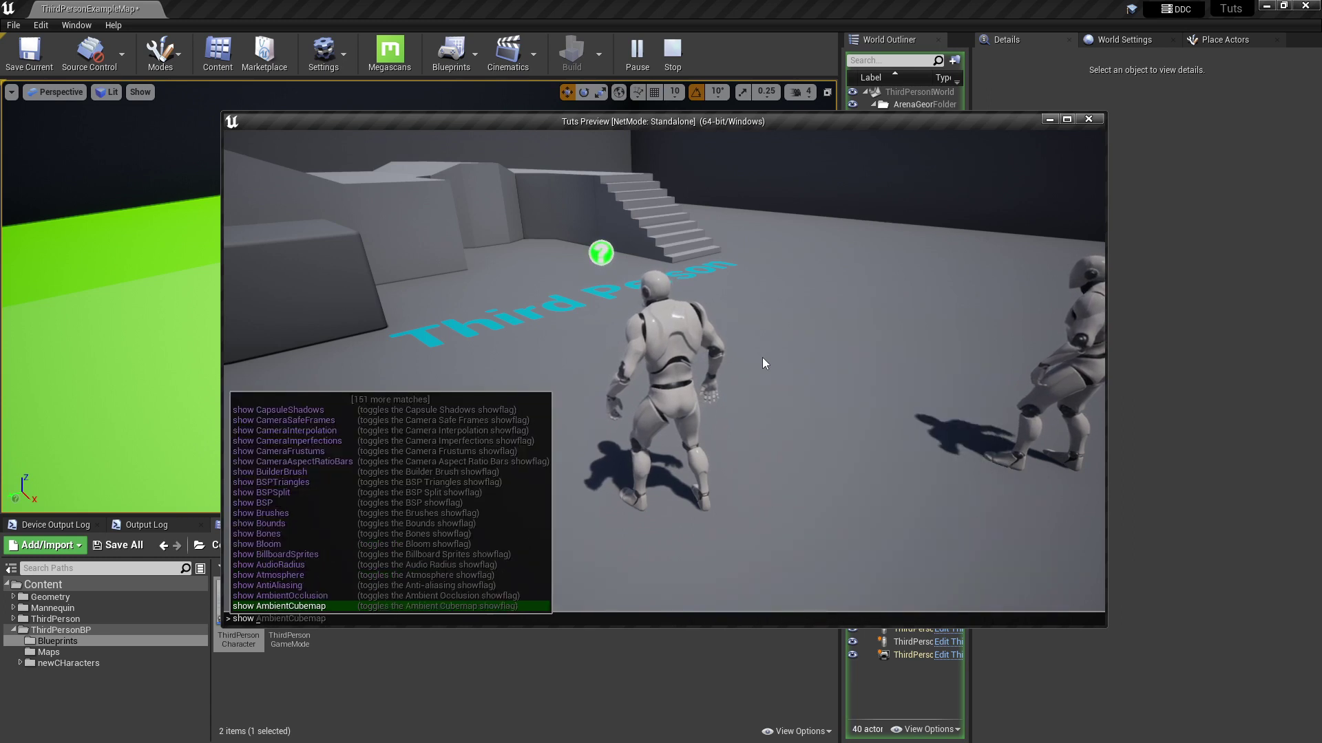
type("n")
key("Tab")
key("Return")
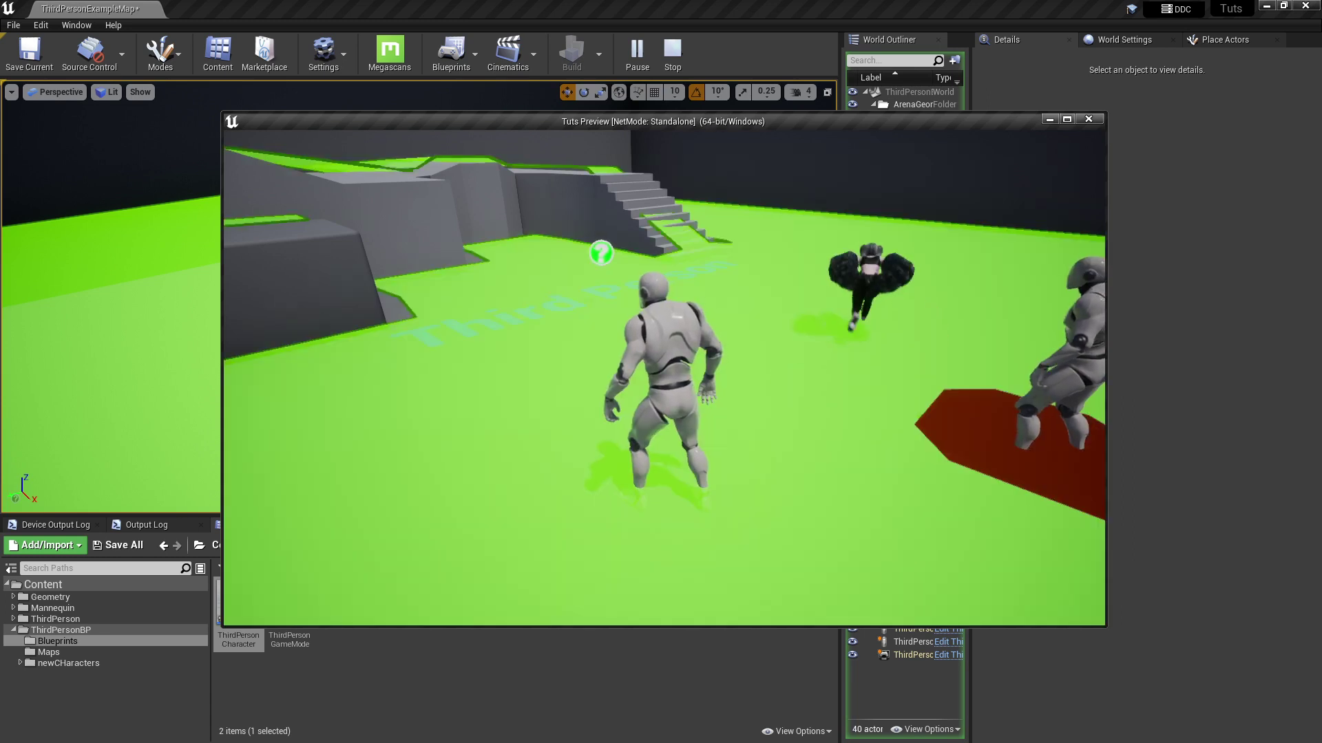
Move the player around the placed mannequin to compare their effects on the navigation mesh, and end the preview
key("w")
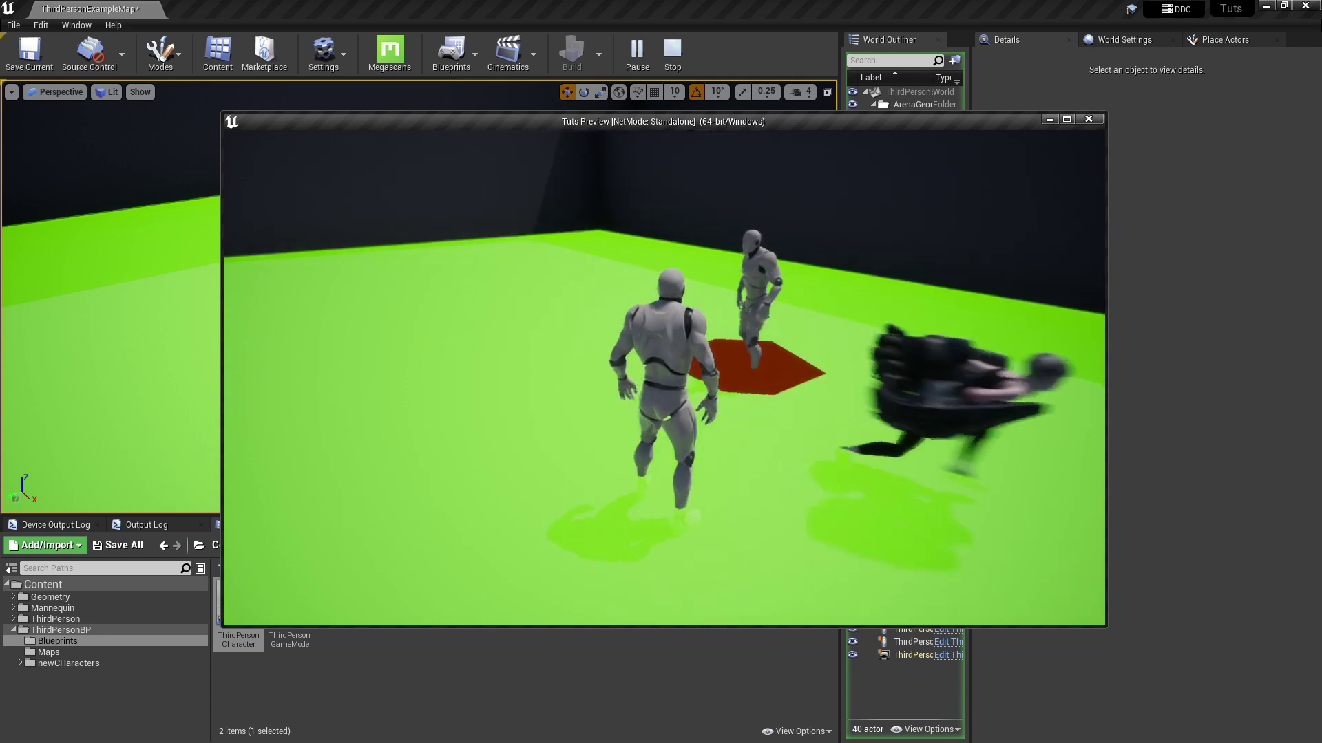
key("w")
key("w")
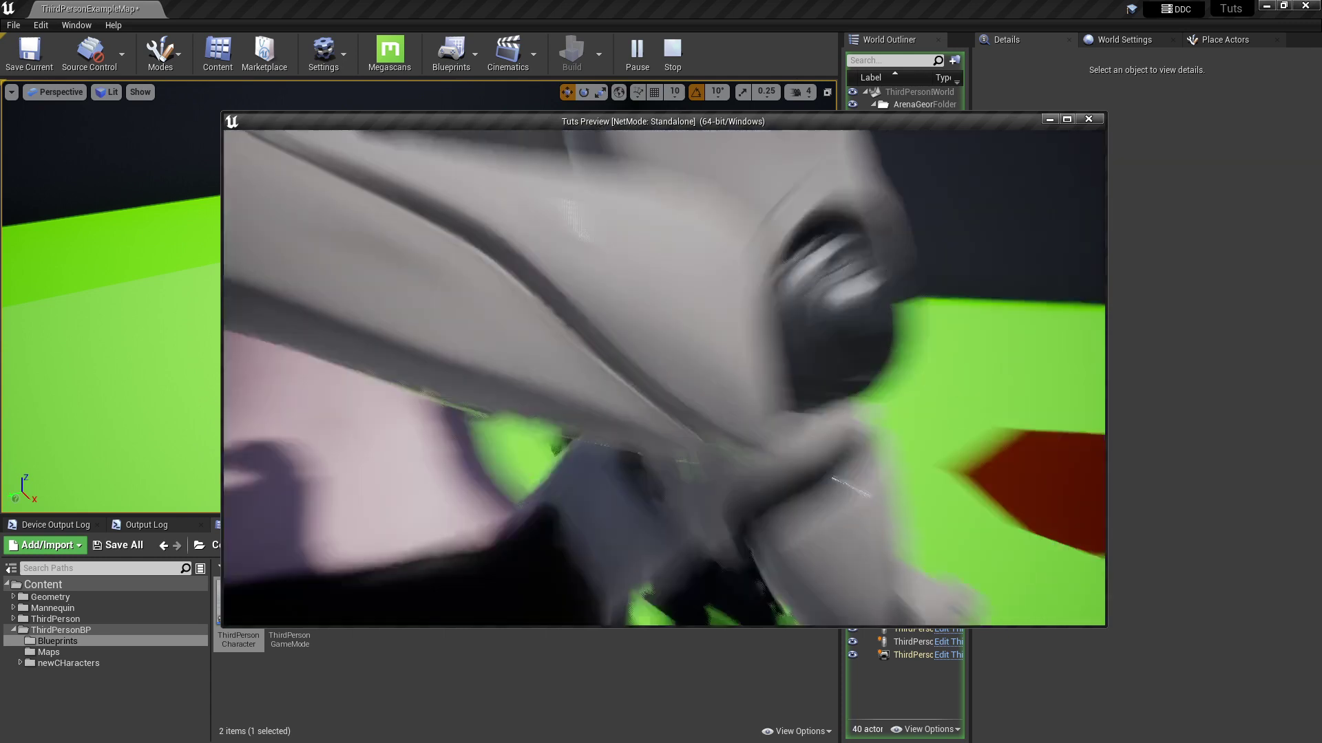
key("s")
key("w")
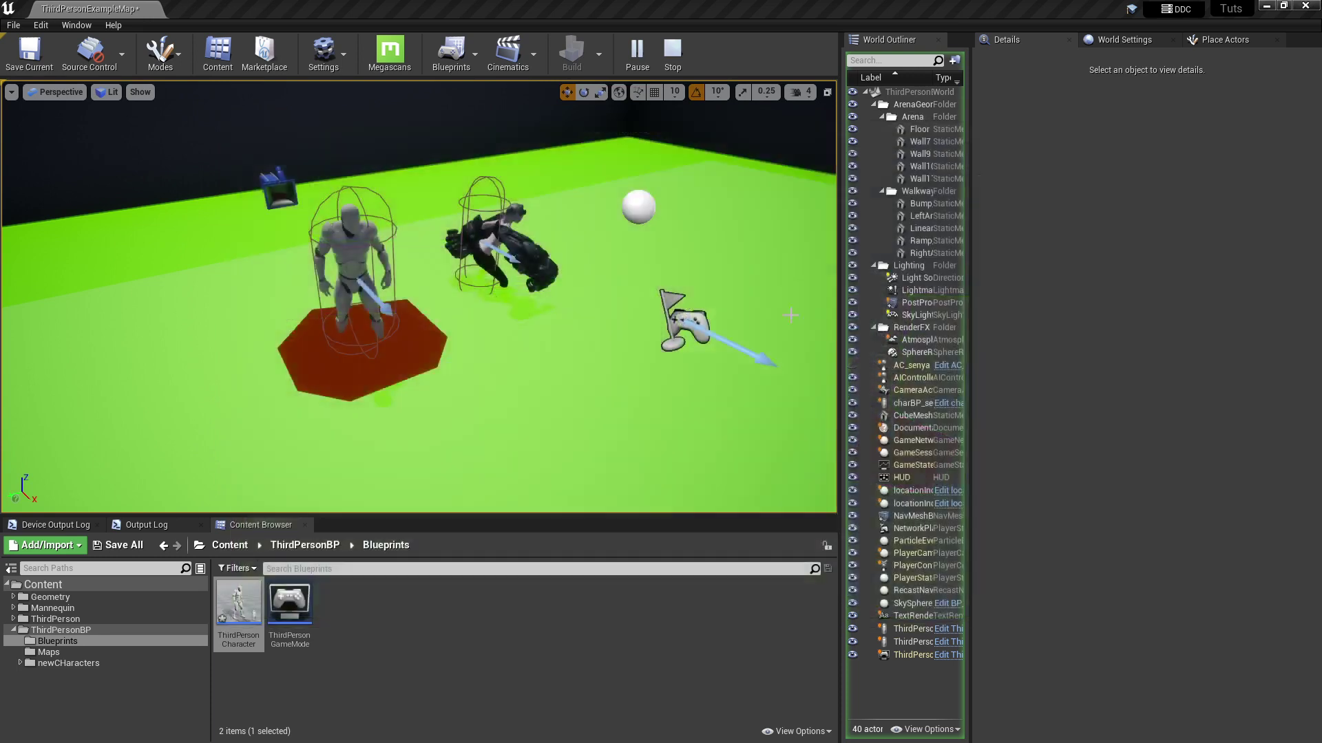
key("Escape")
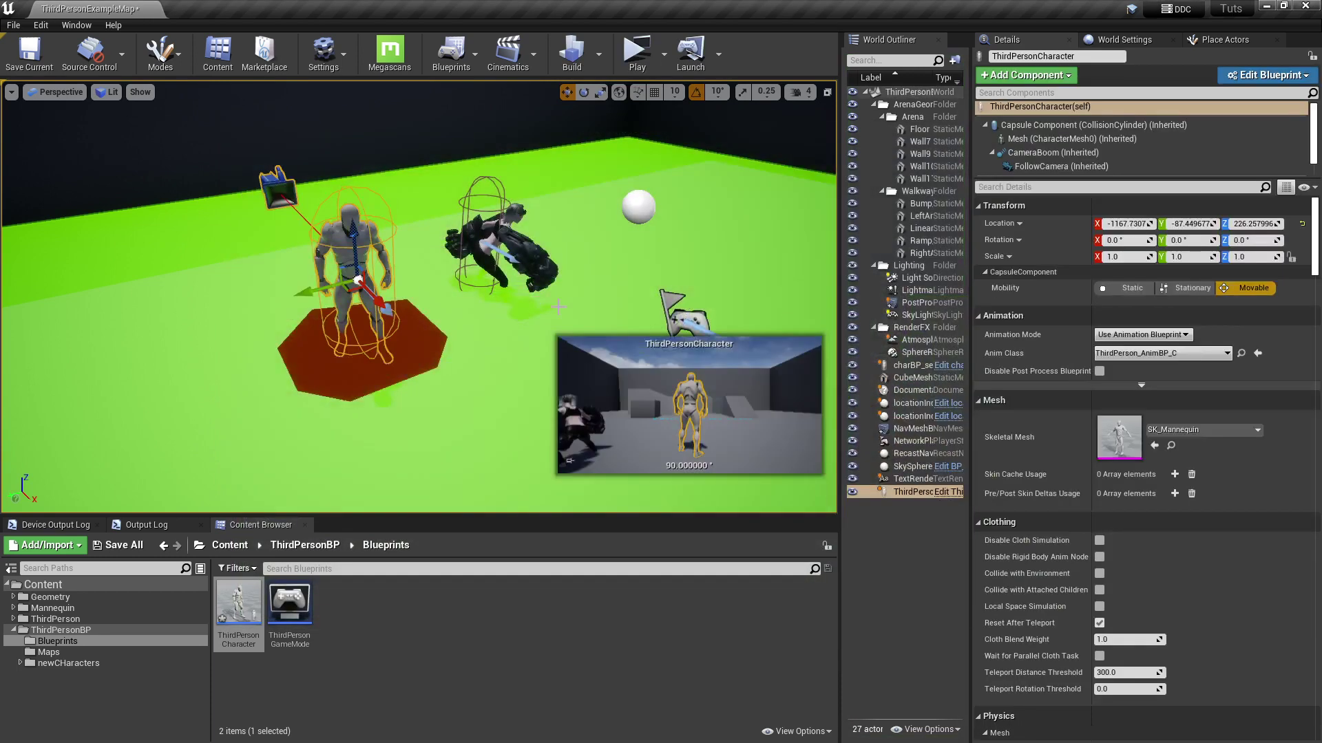
Open the engine's Navigation System project settings and examine the Generate Navigation Only Around Navigation Invokers option
left_click(41, 27)
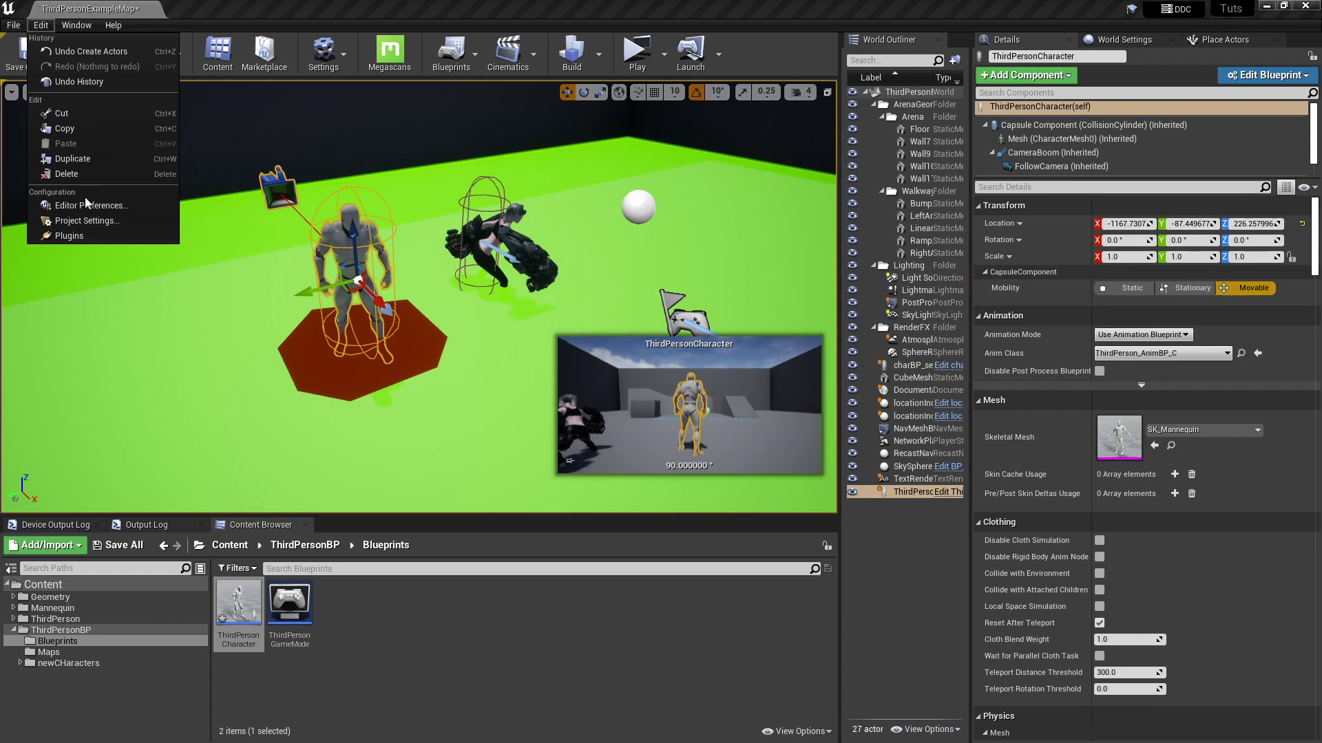
left_click(84, 221)
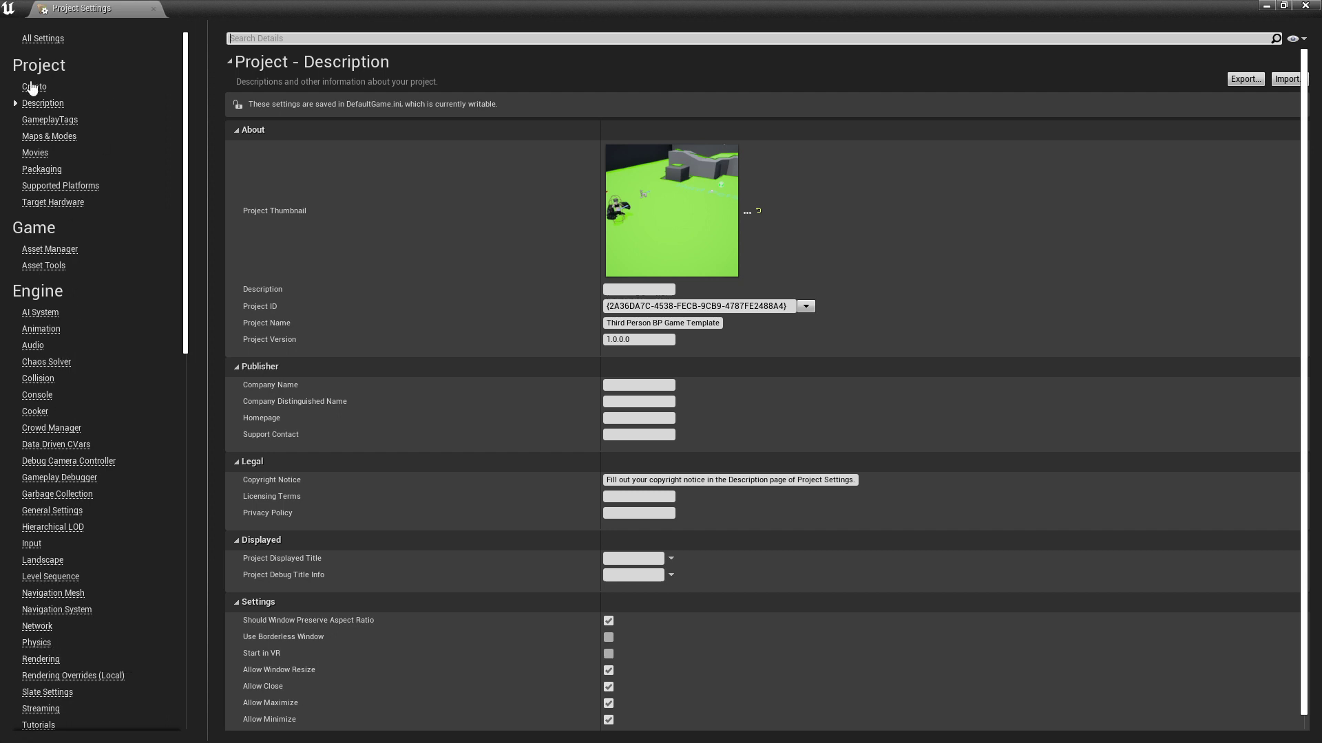
left_click(58, 610)
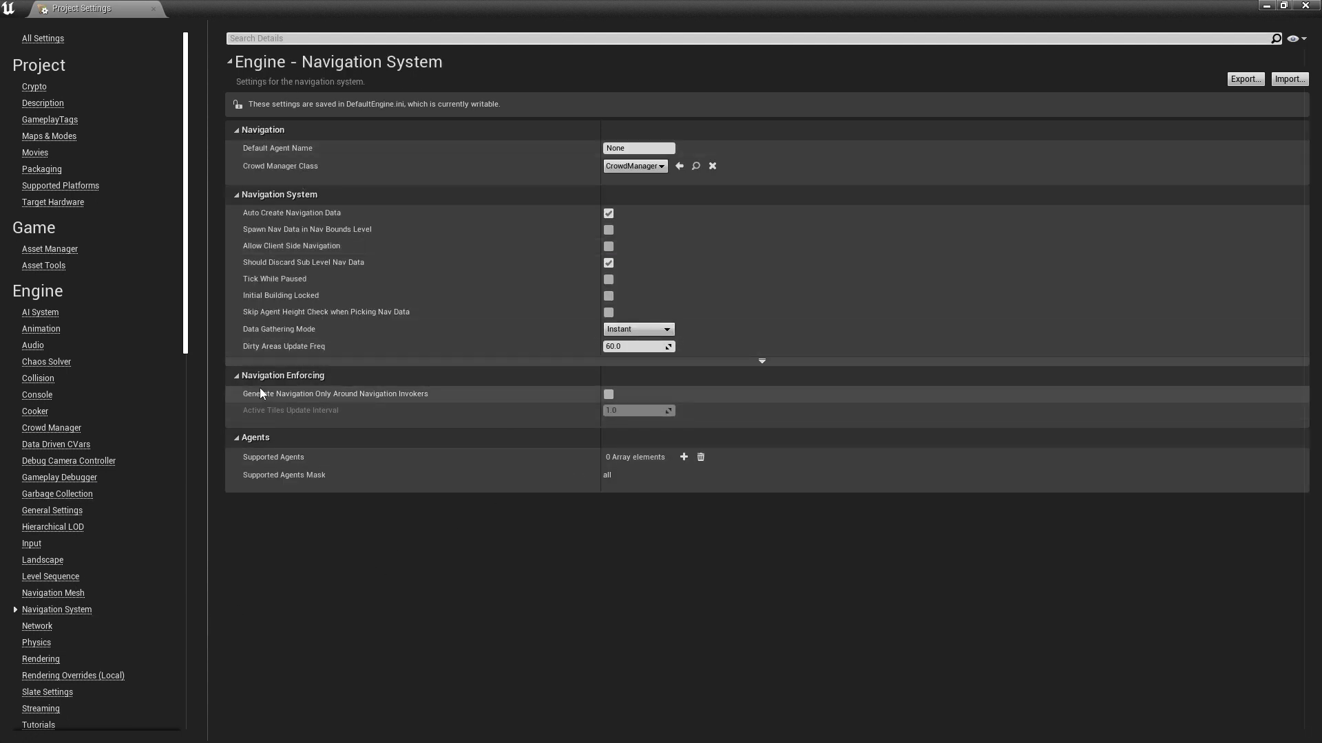
mouse_move(273, 399)
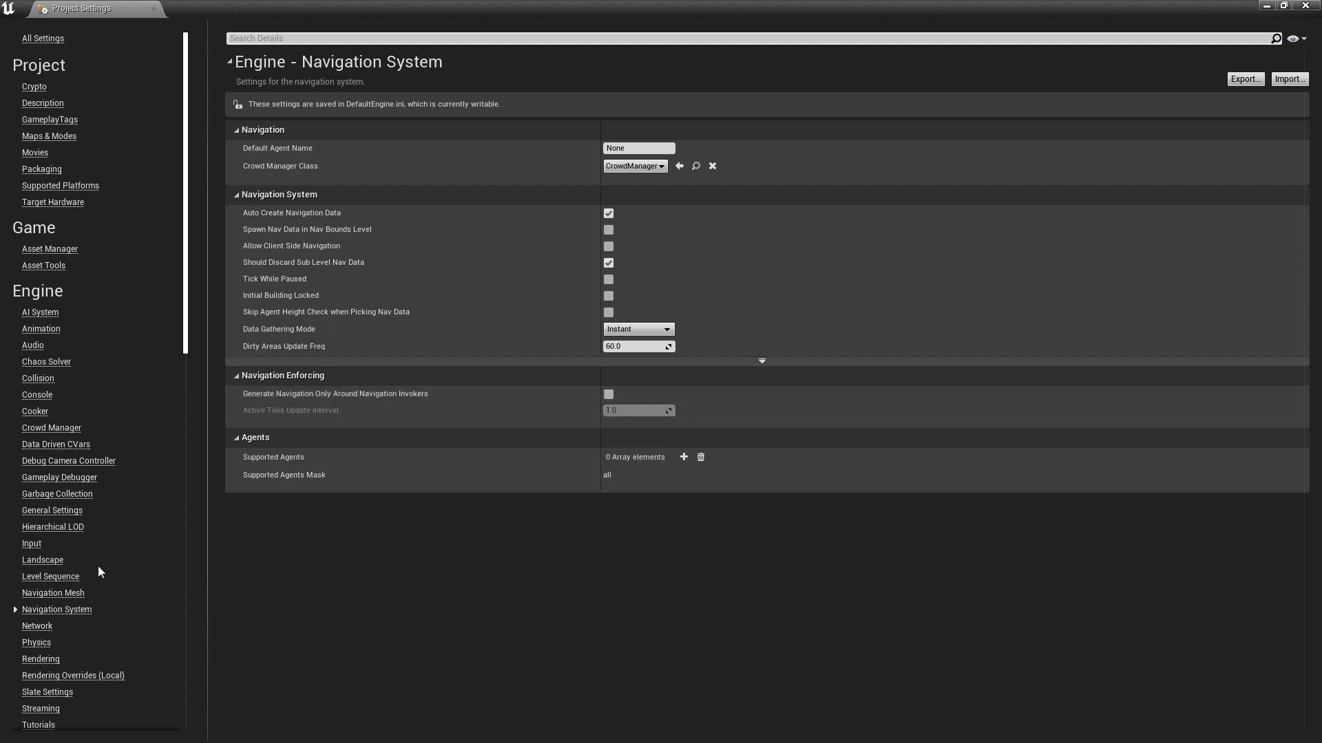
Examine the Runtime Generation choices in the Navigation Mesh project settings, and minimize the settings window
left_click(53, 593)
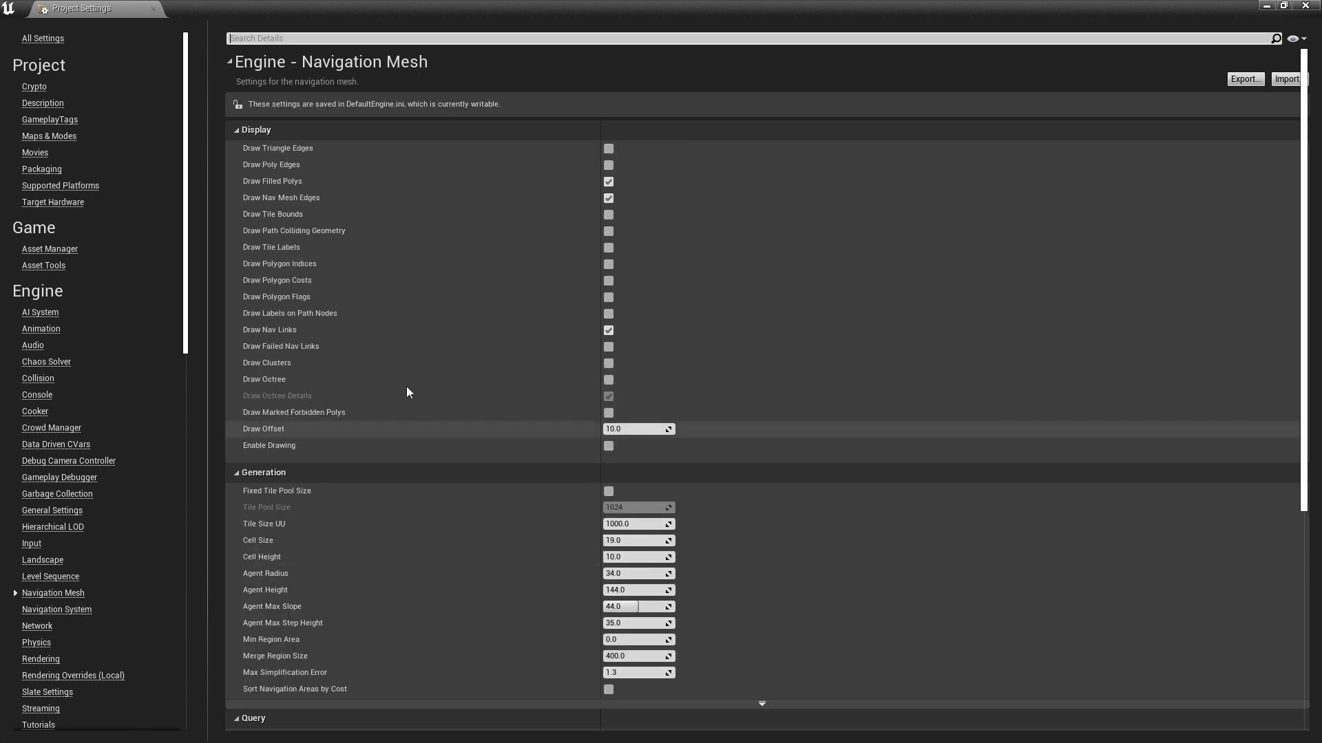
scroll(324, 417, "down", 2)
scroll(323, 420, "down", 8)
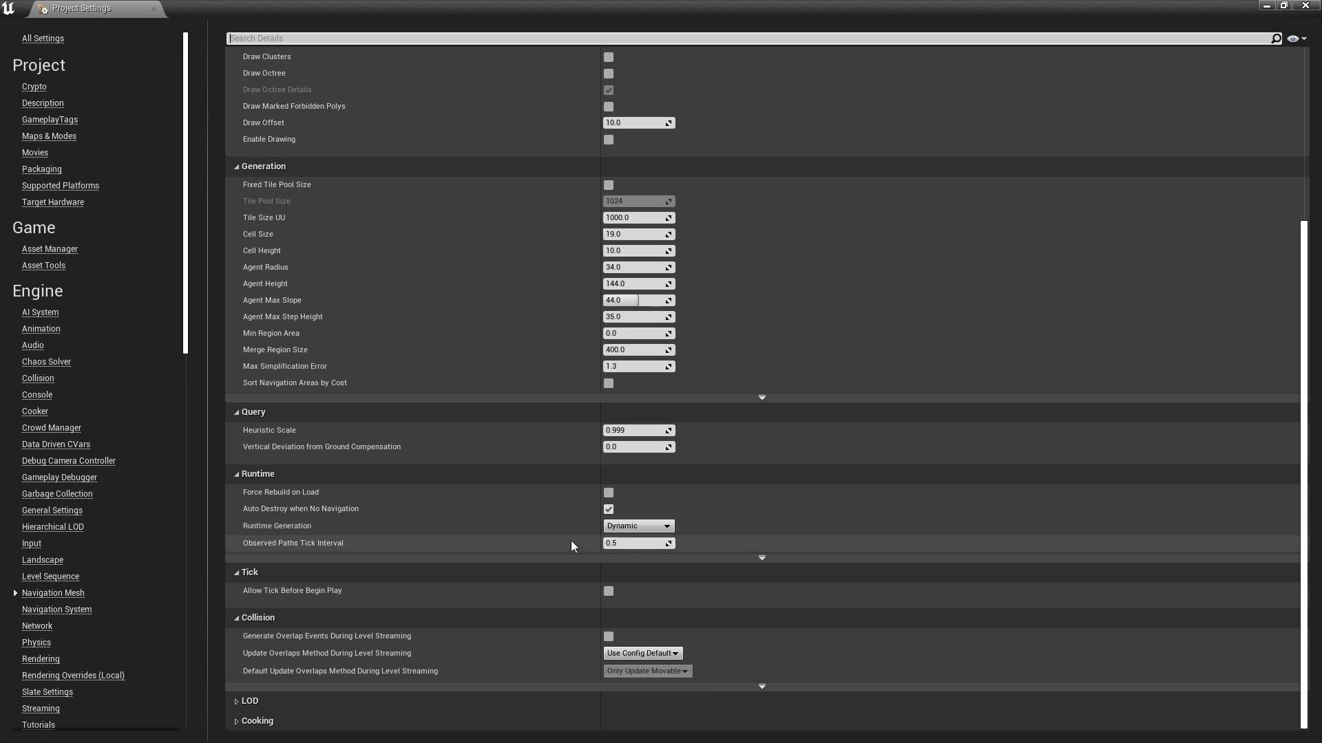
left_click(615, 528)
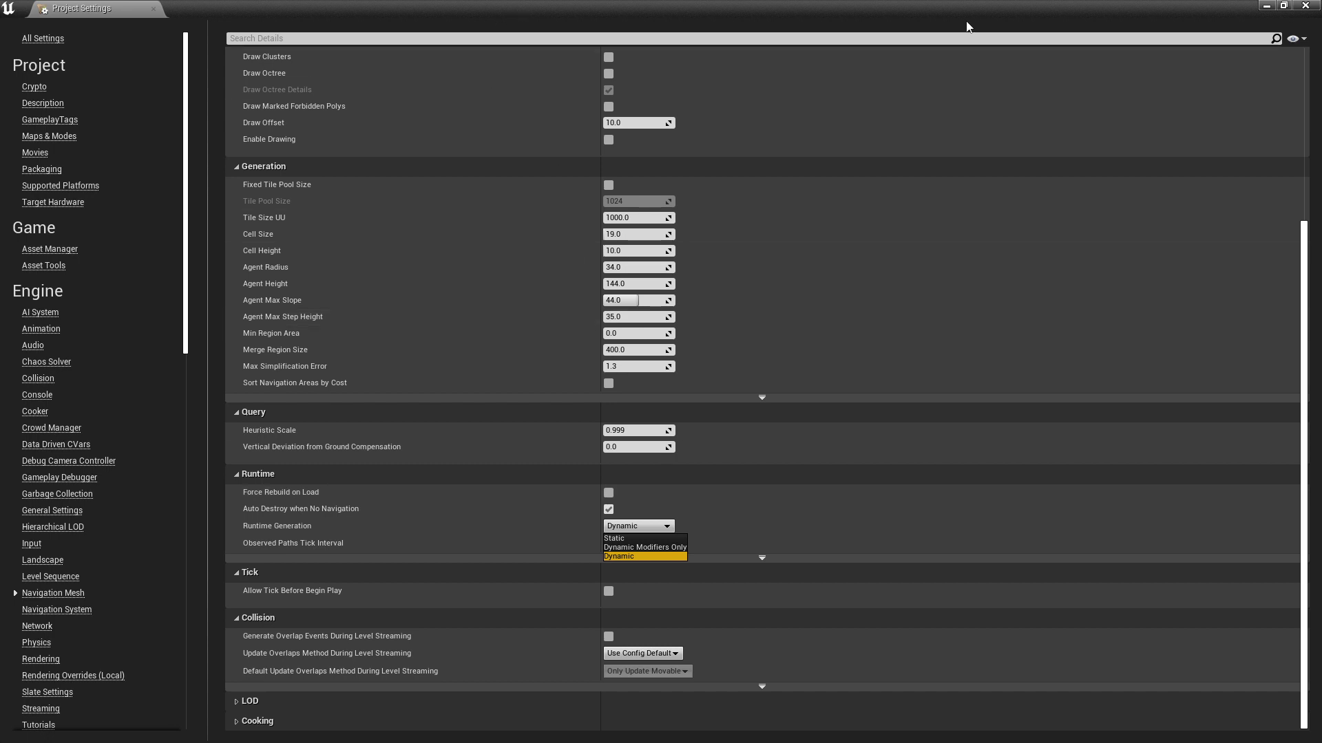
left_click(1264, 7)
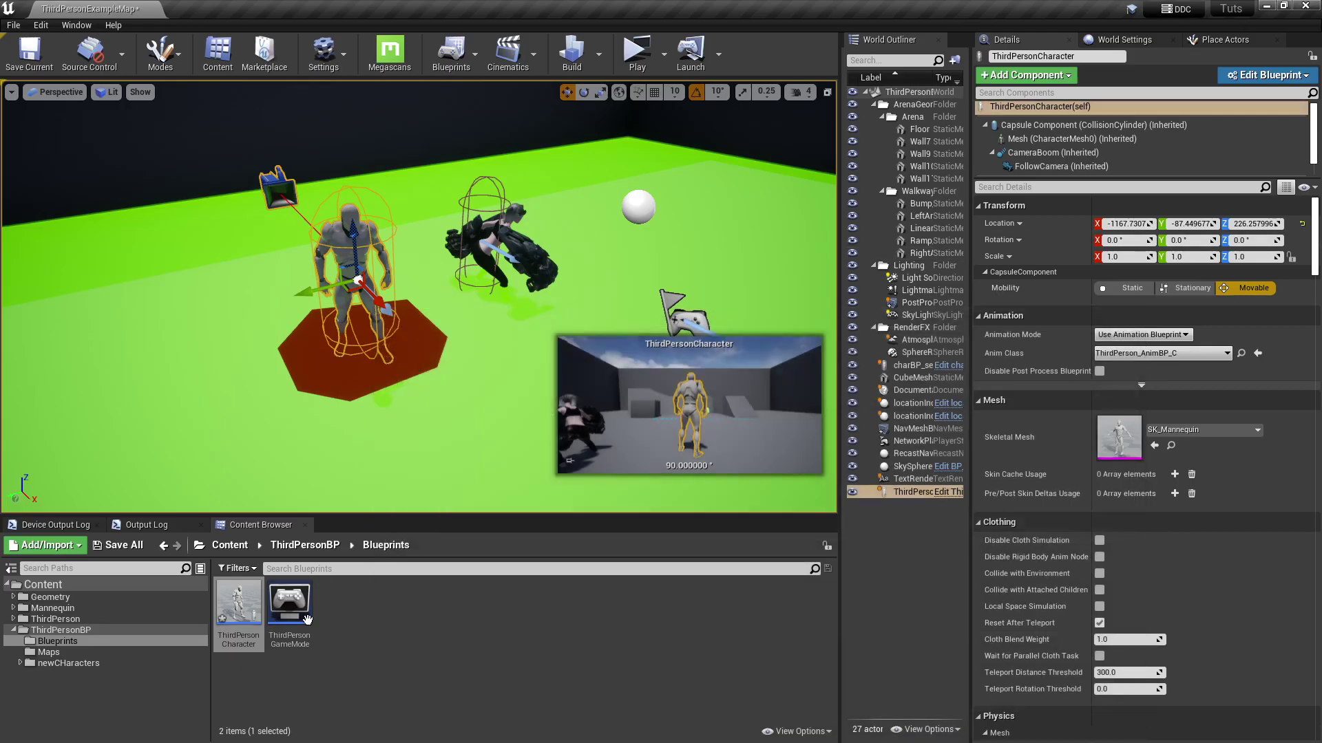
Review the ThirdPersonCharacter capsule's navigation options, enable Can Affect Navigation Generation on the Blueprint itself, and compile and save it
double_click(233, 614)
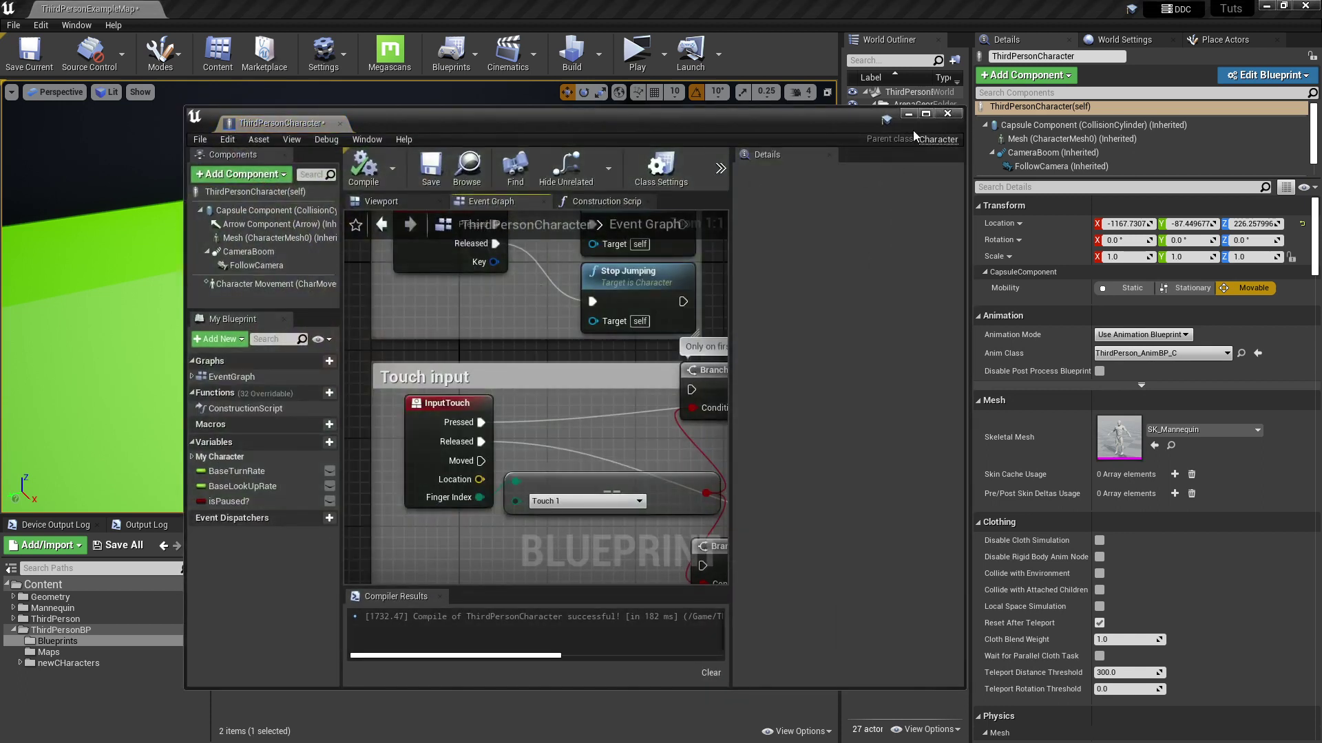
left_click(924, 114)
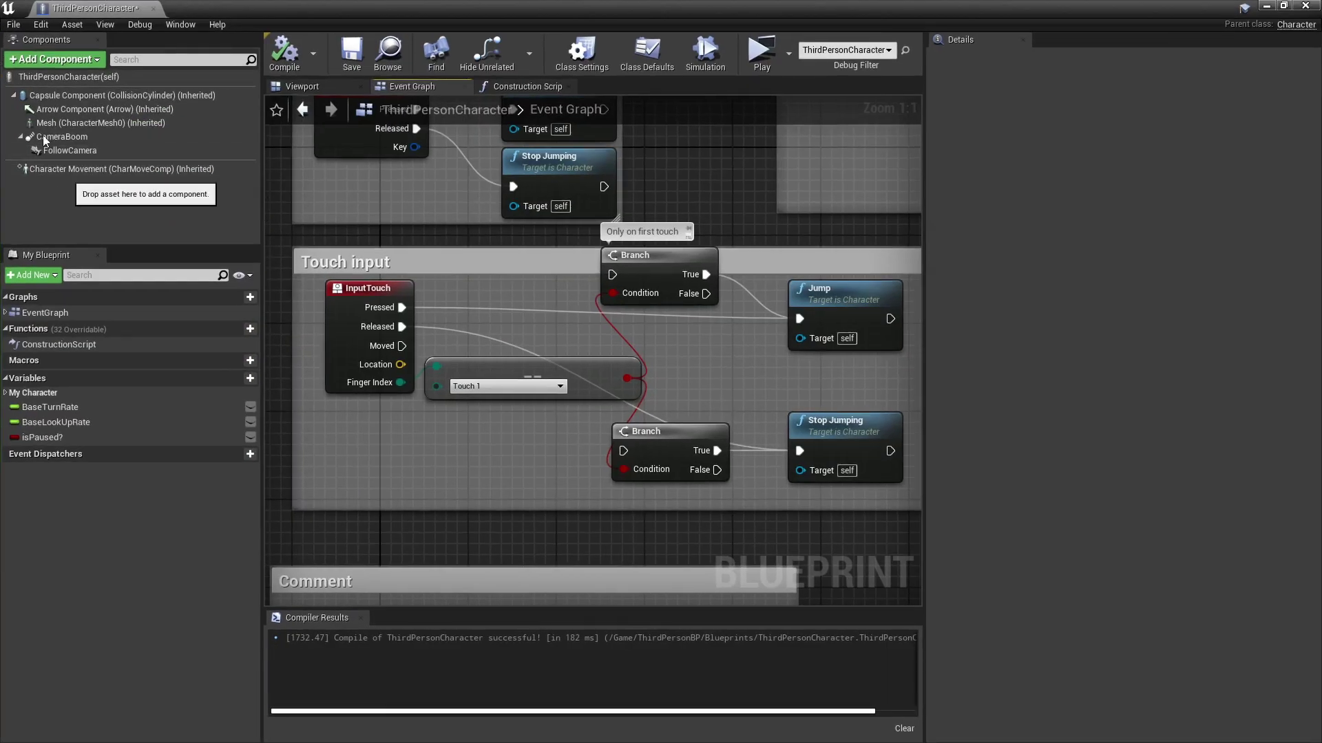
left_click(93, 96)
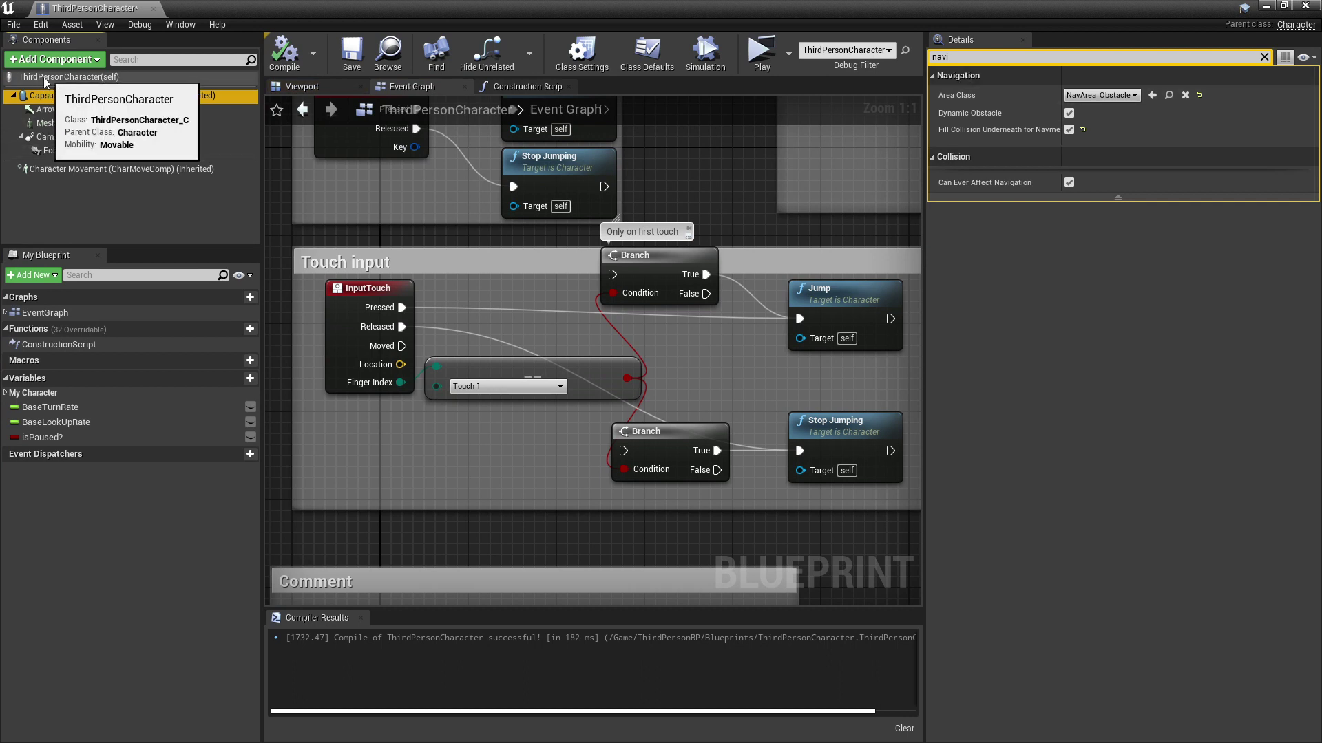
left_click(109, 77)
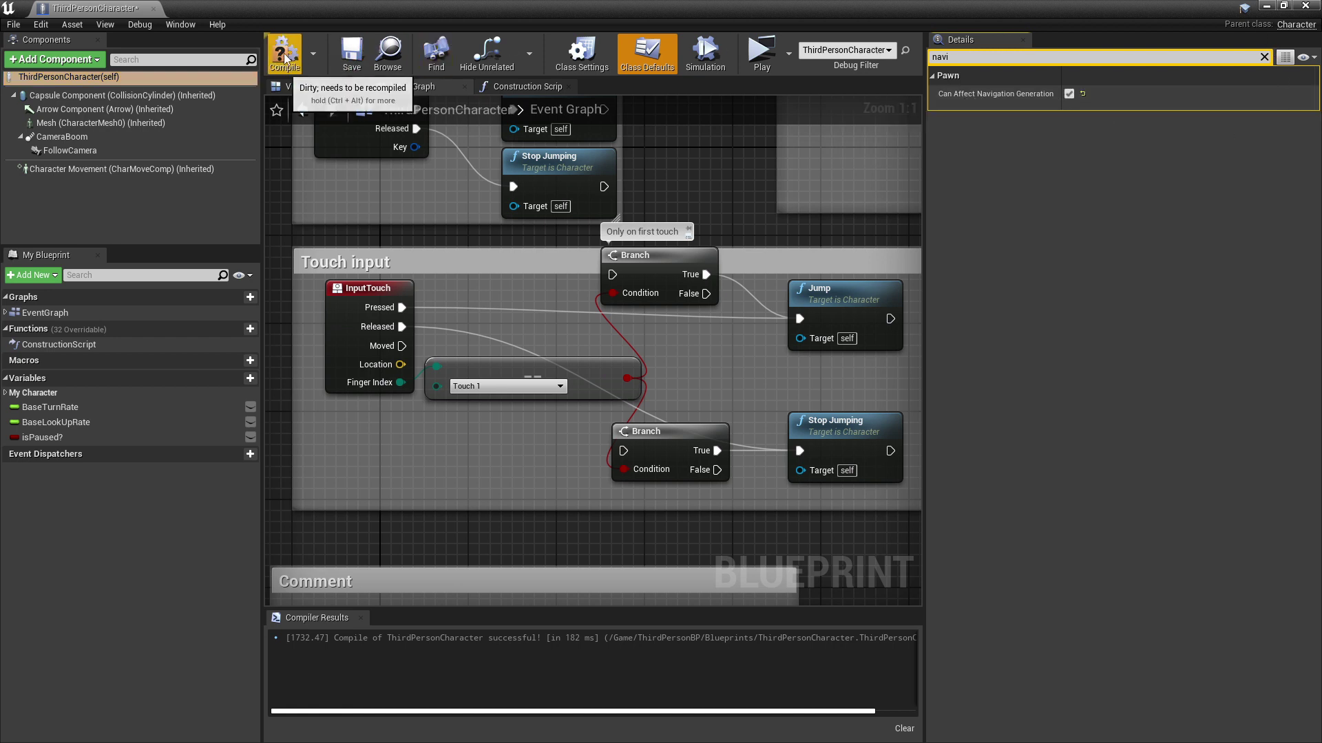
left_click(362, 64)
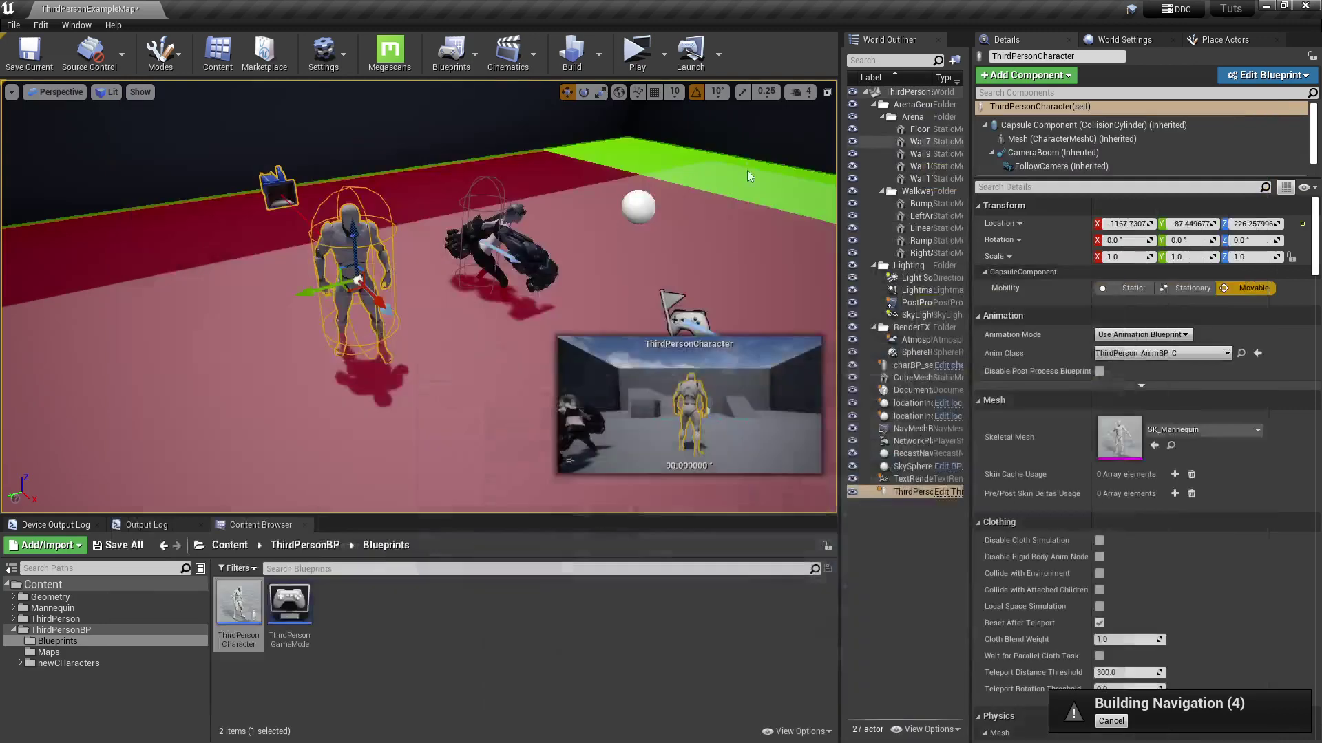
Start a game preview and display the navigation mesh in it with the console command show Navigation
left_click(637, 51)
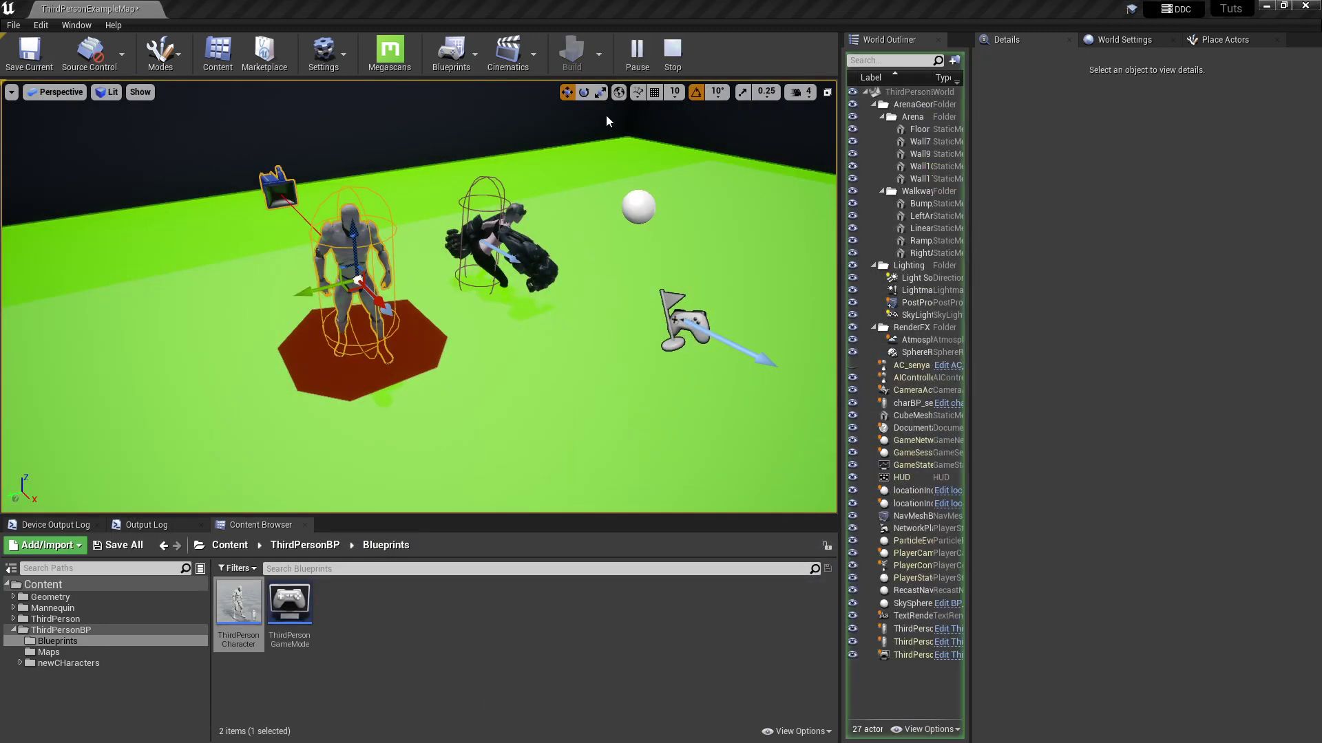
left_click(598, 246)
key("w")
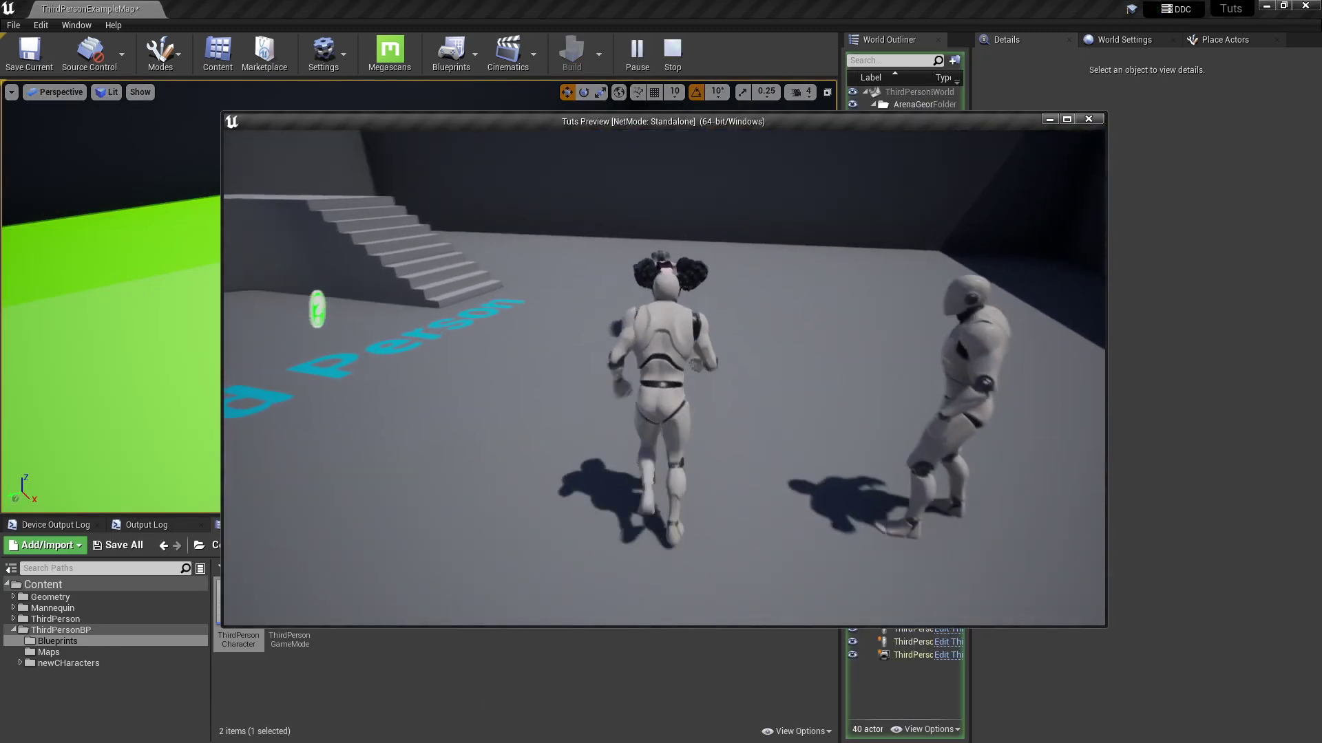
key("grave")
type("s")
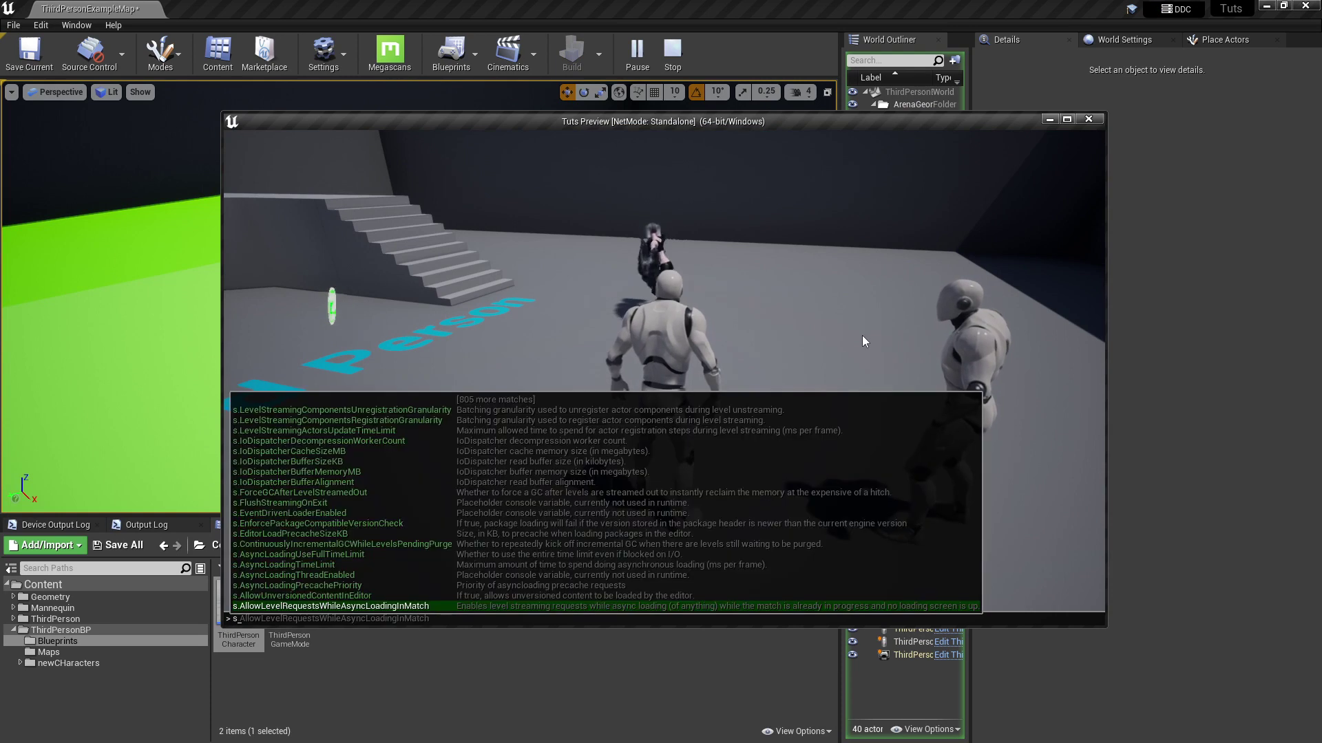
type("how")
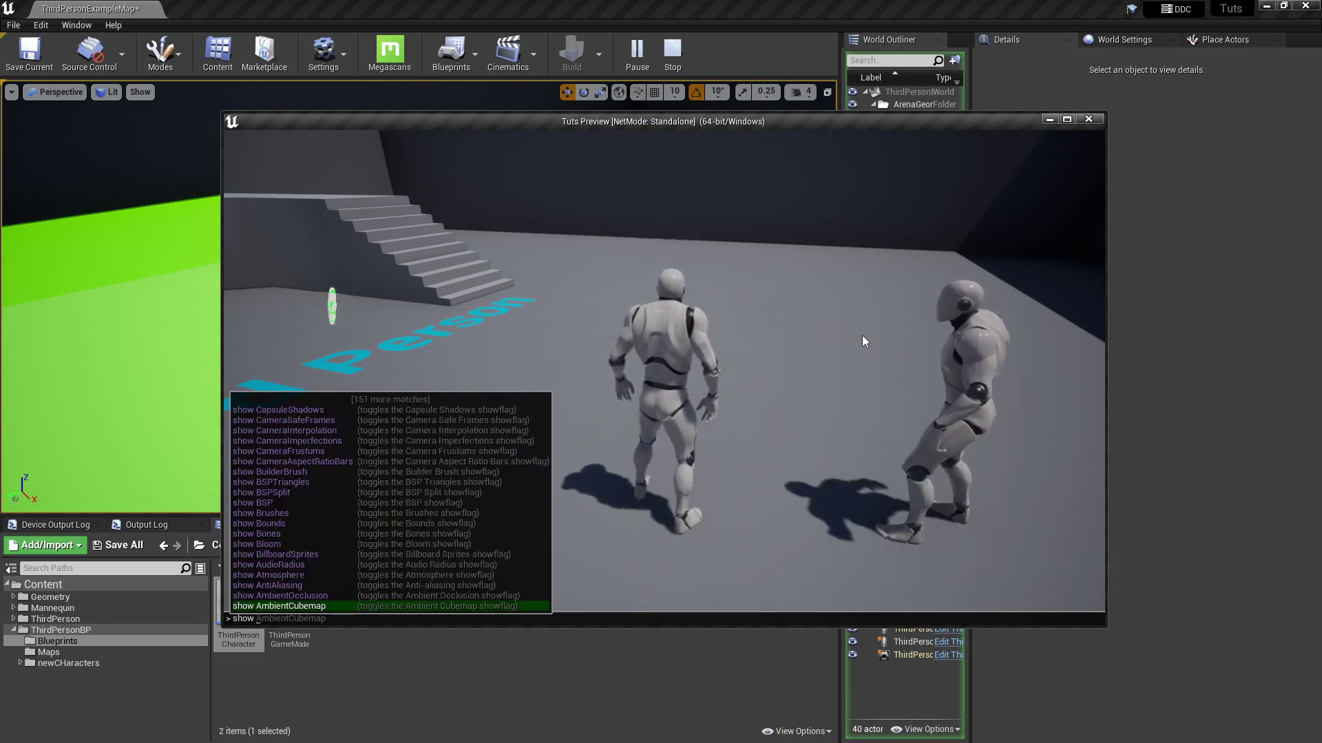
type(" Navigation")
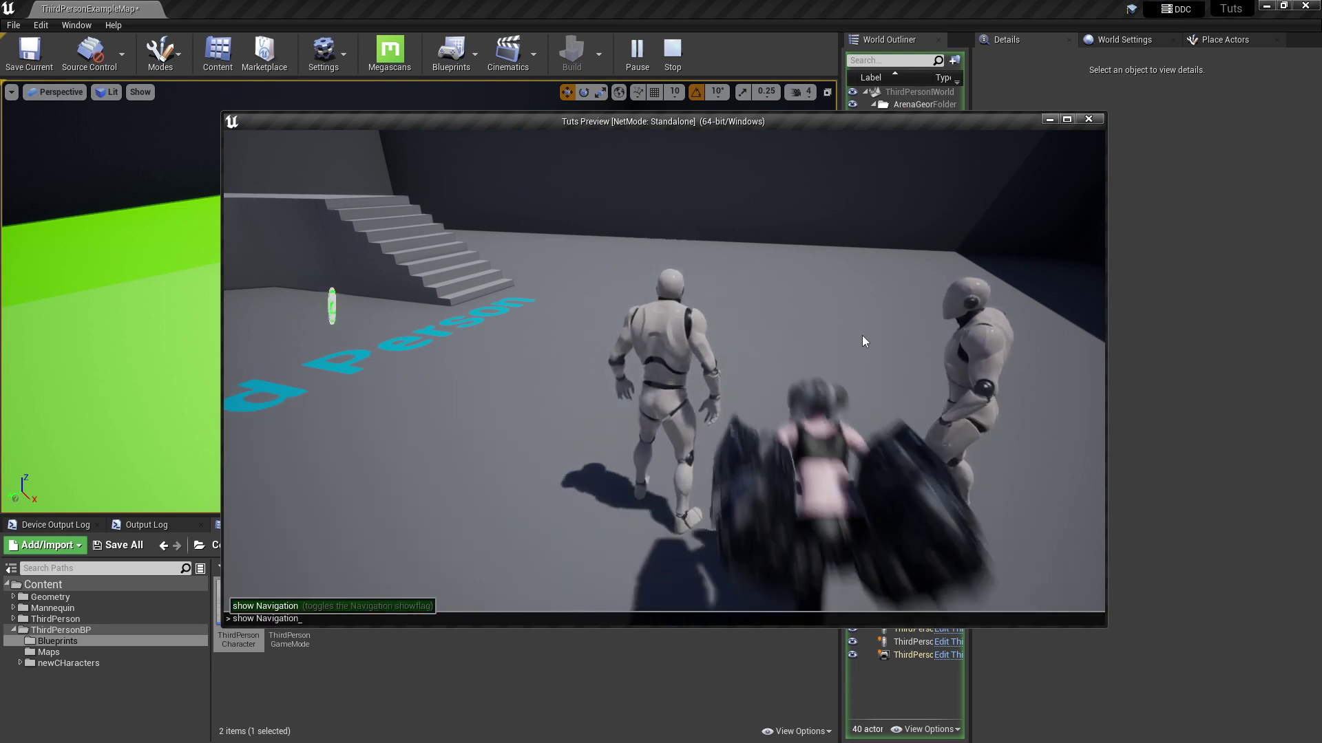
key("Return")
Move the player around the level to observe how both characters affect the navigation mesh, and end the preview
key("w")
key("d")
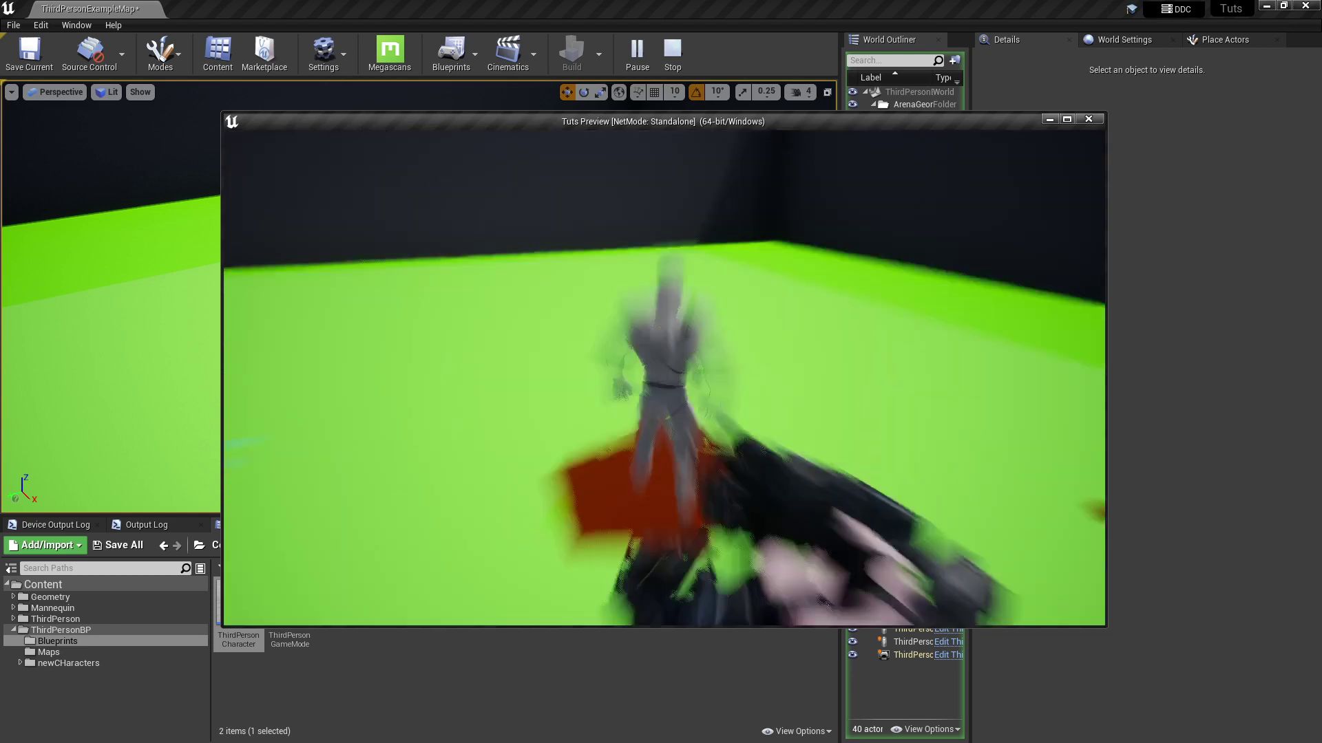
key("w")
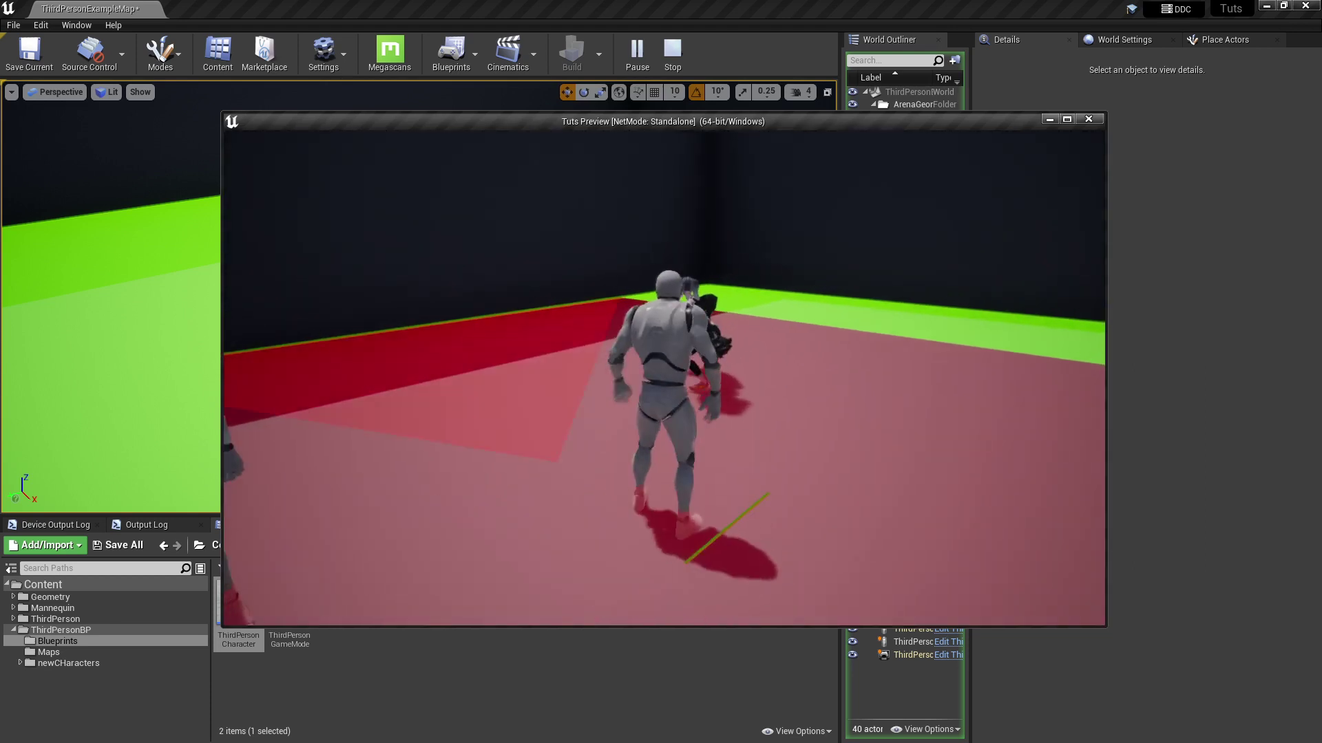
key("w")
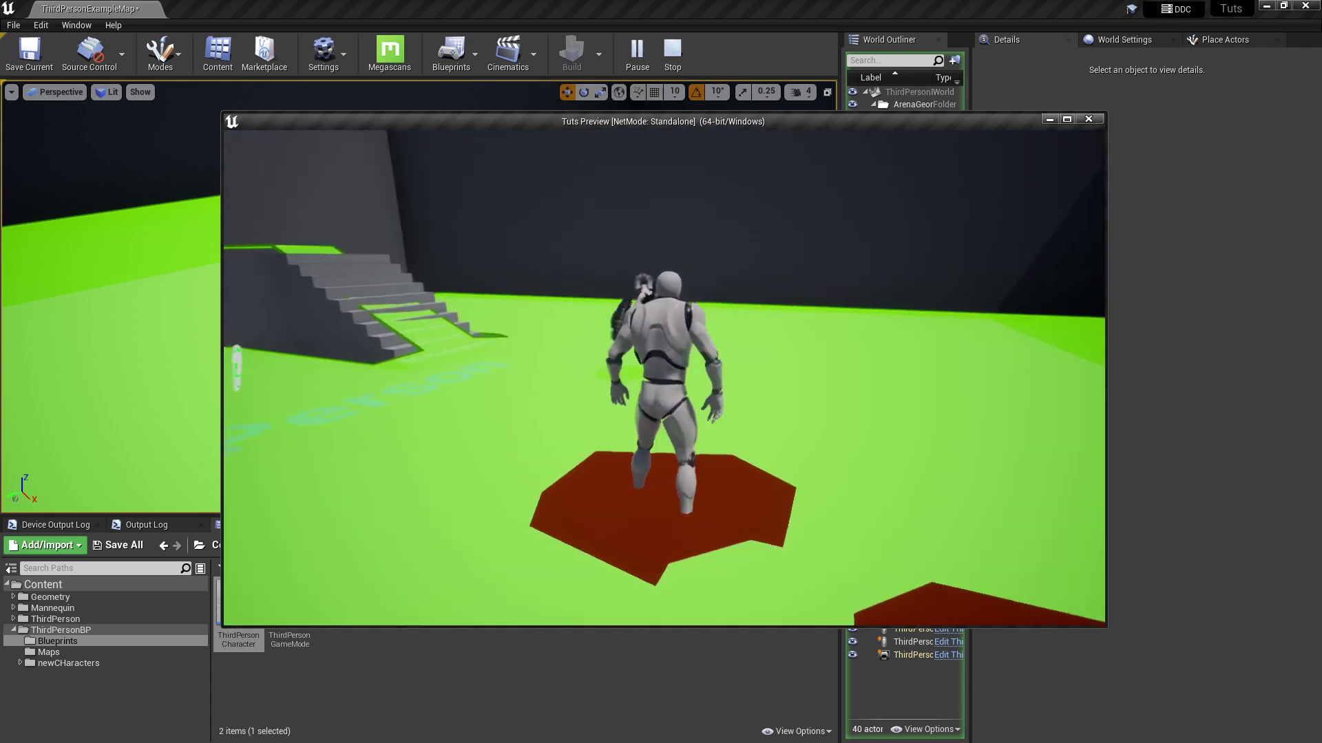
key("w")
key("w")
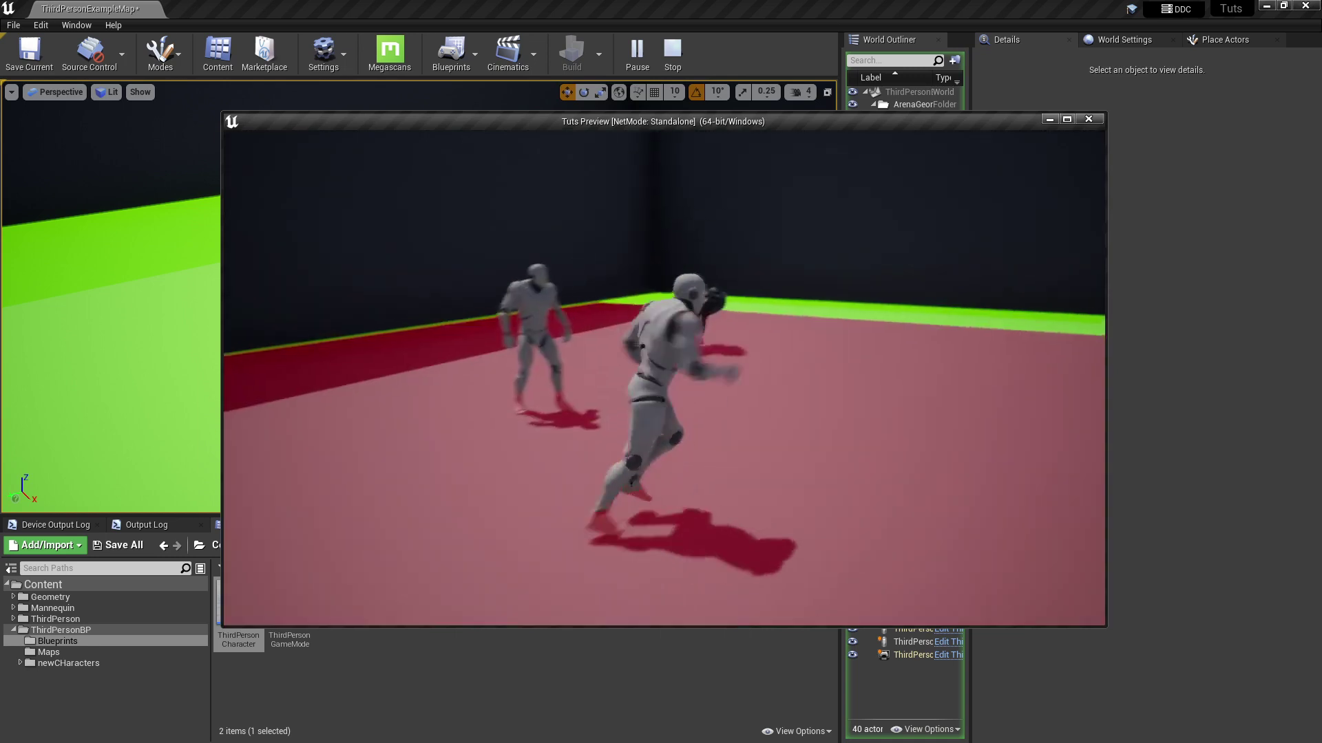
key("d")
key("a")
key("d")
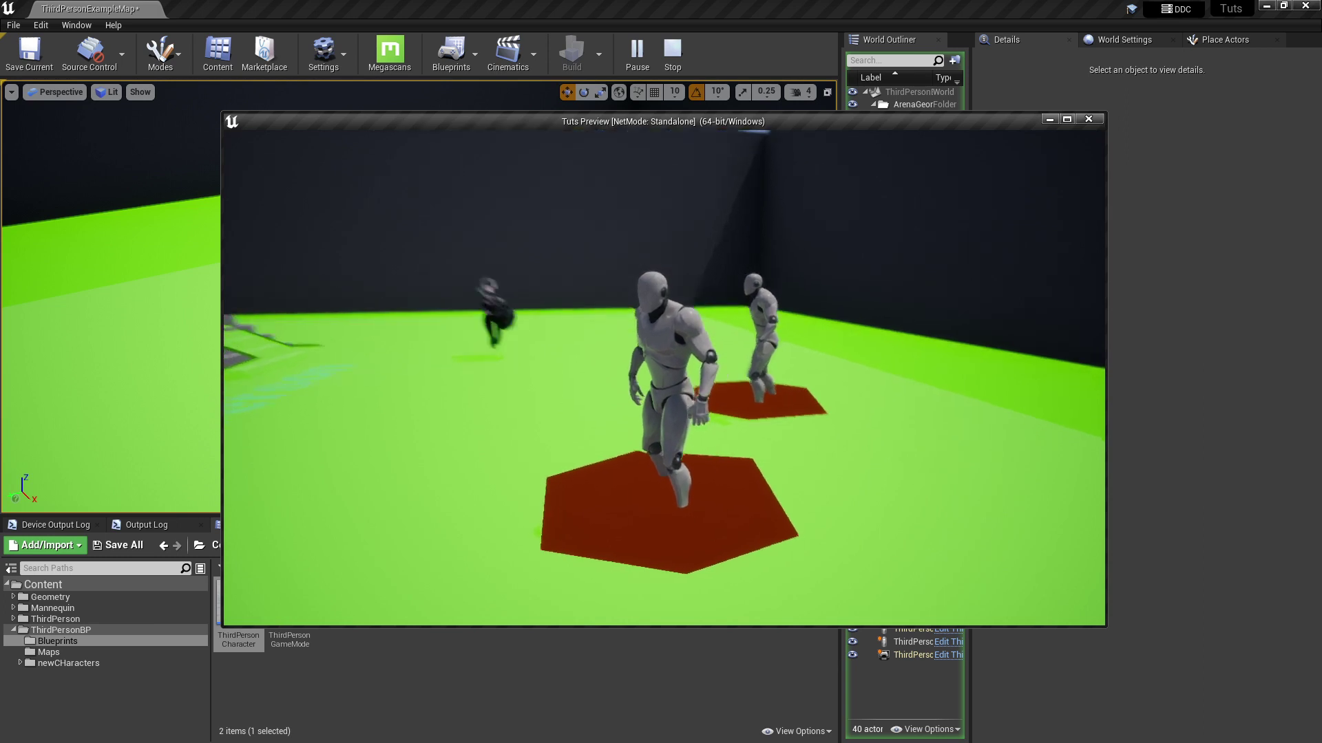
key("Escape")
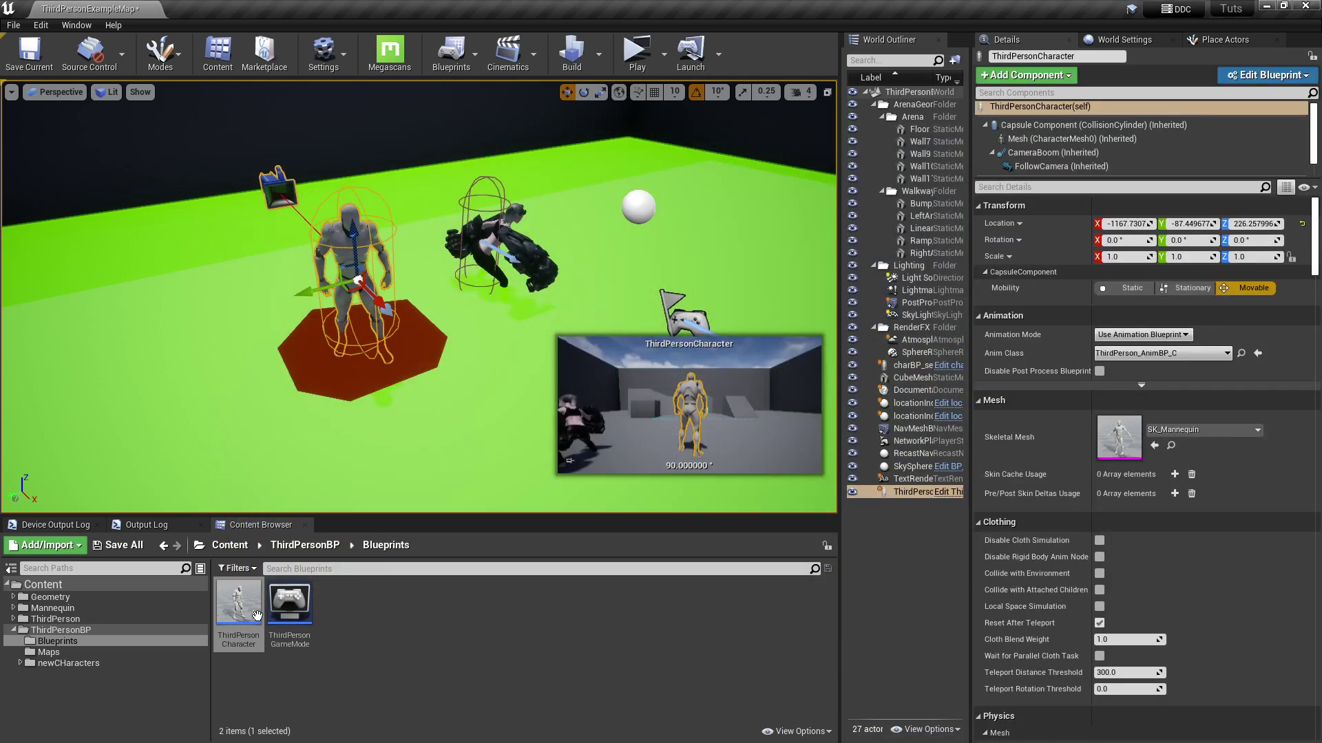
Open the ThirdPersonCharacter Blueprint and show all input options of the InputAction PauseGame node, clearing the details filter
double_click(252, 610)
right_click_drag(443, 238, 469, 98)
right_click_drag(518, 345, 532, 308)
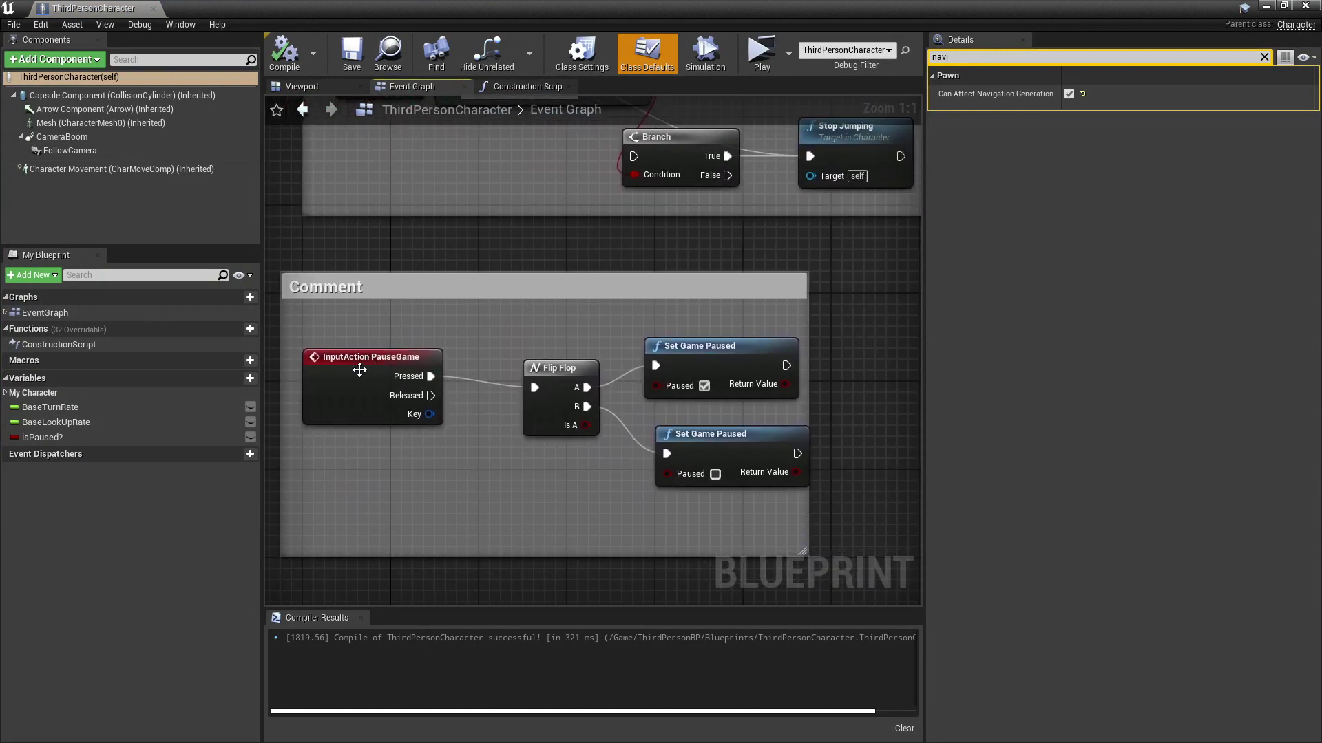
left_click(359, 371)
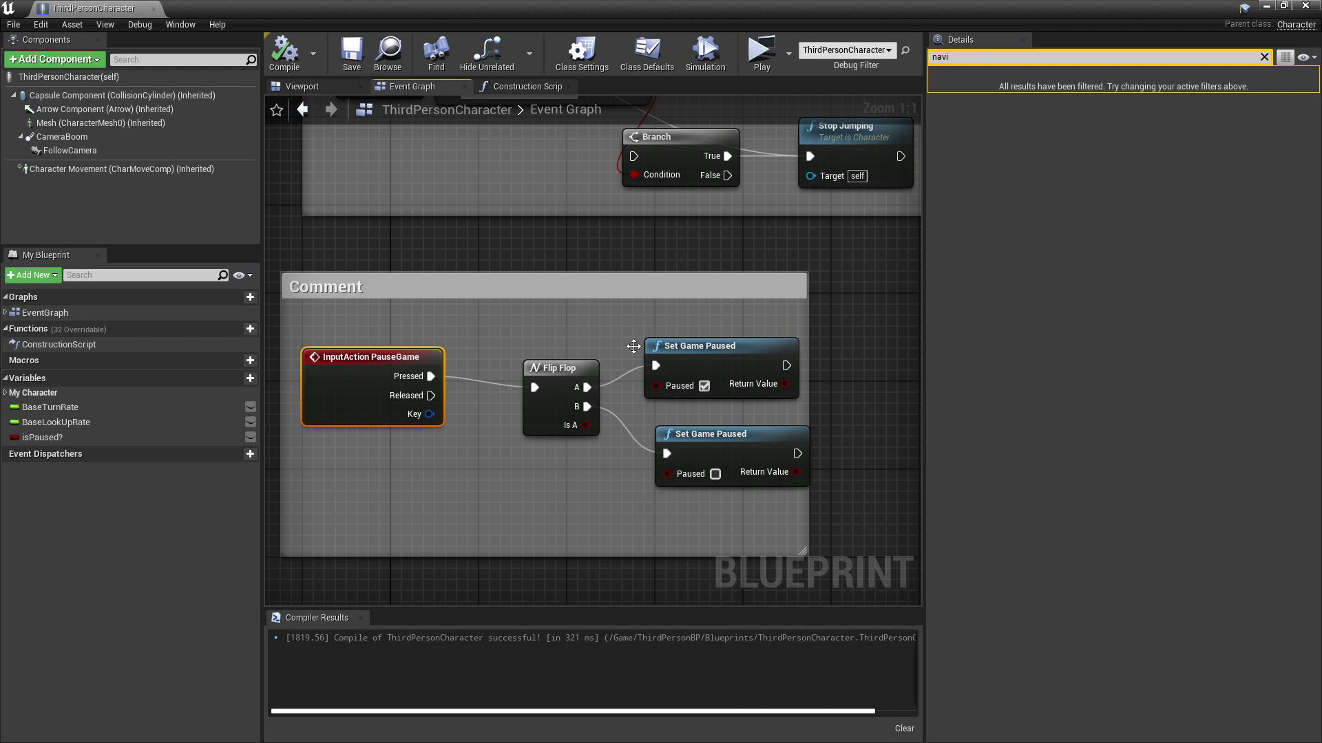
right_click_drag(515, 319, 535, 352)
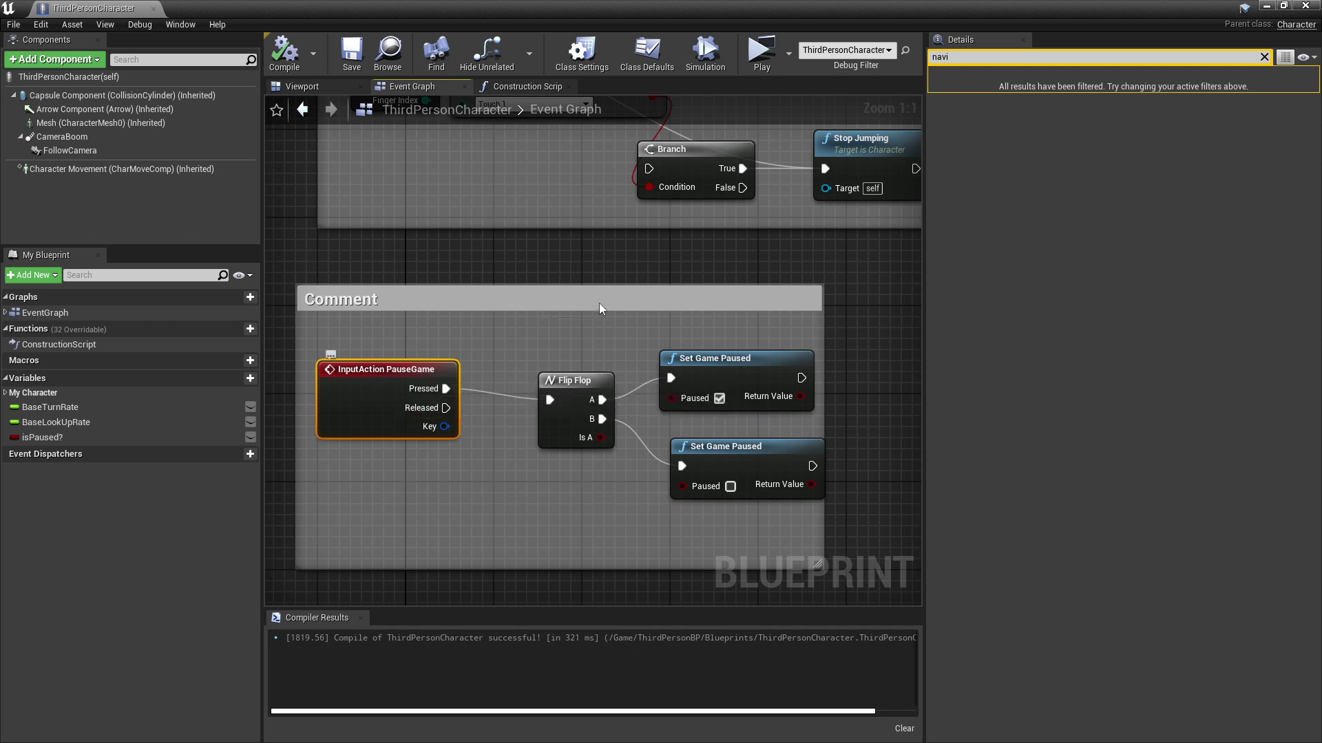
left_click(1265, 58)
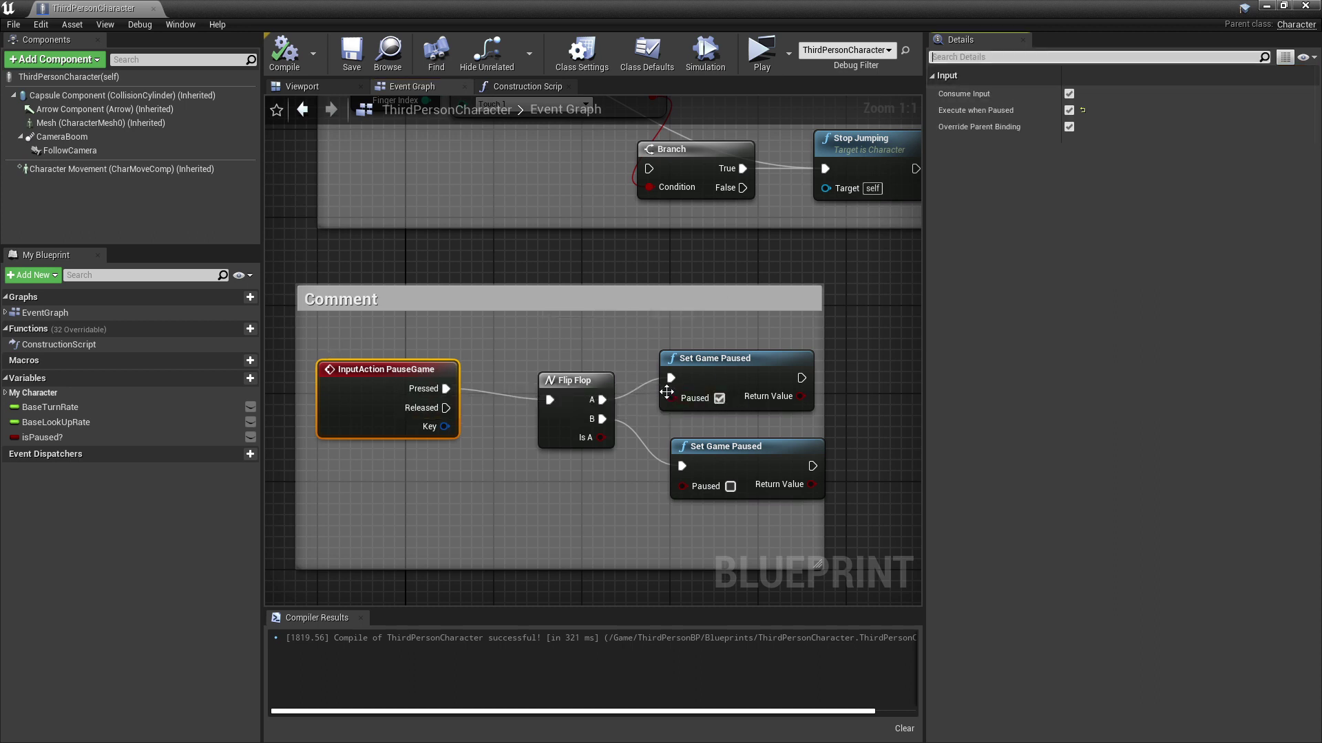
Reset Execute when Paused to off on the InputAction PauseGame node and test pausing in a game preview
left_click(1082, 111)
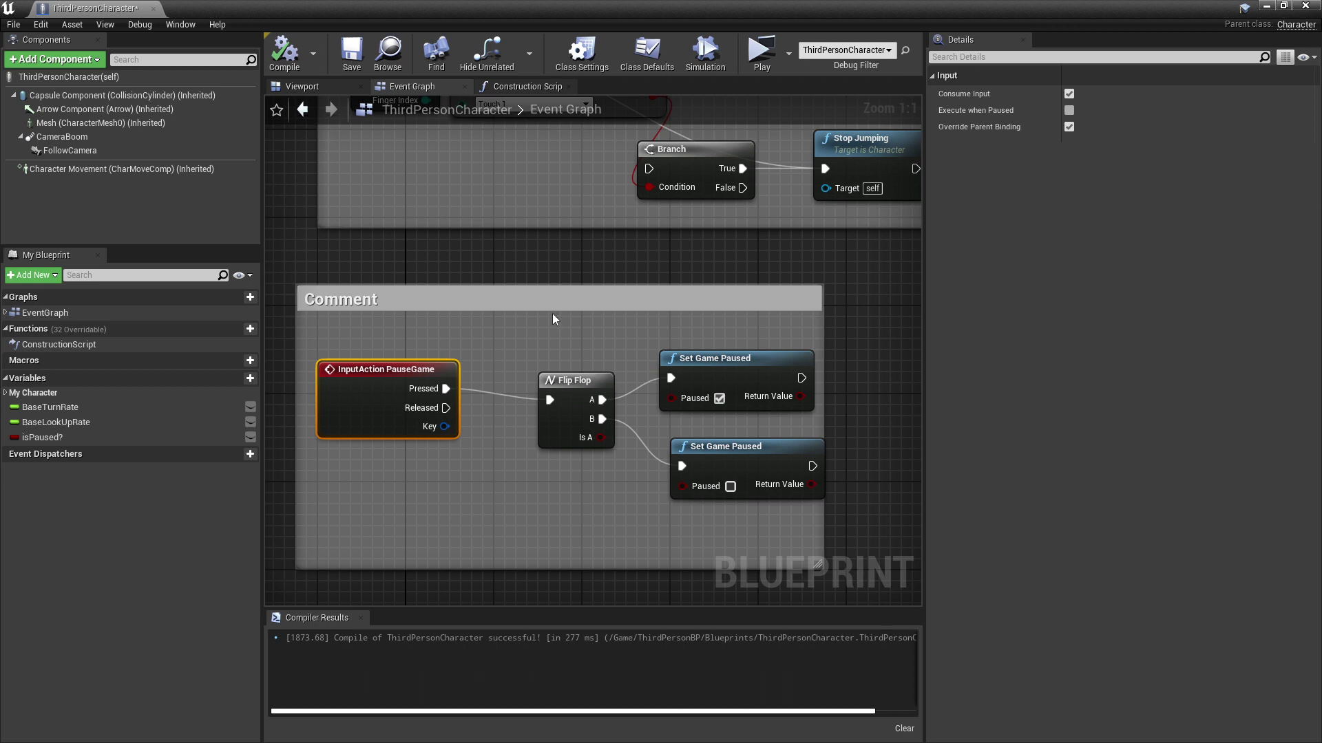
right_click_drag(544, 342, 576, 339)
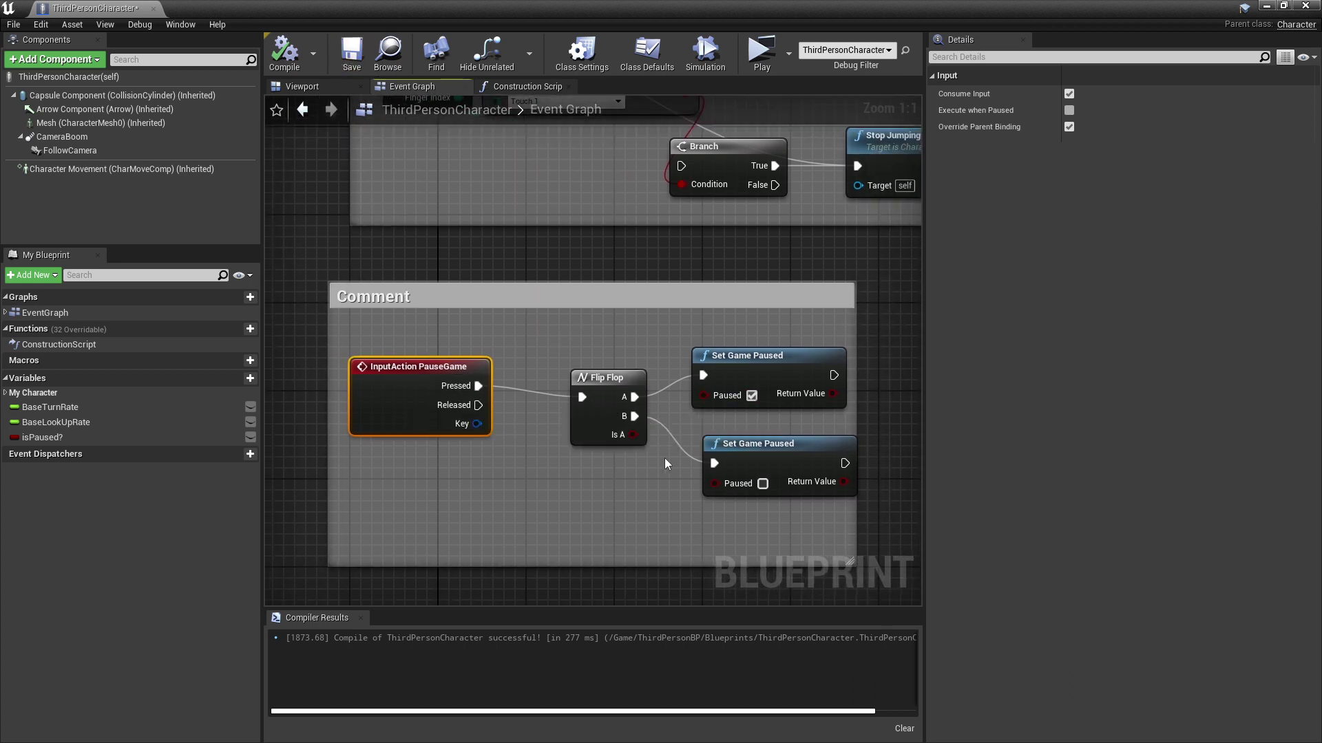
right_click_drag(615, 305, 587, 301)
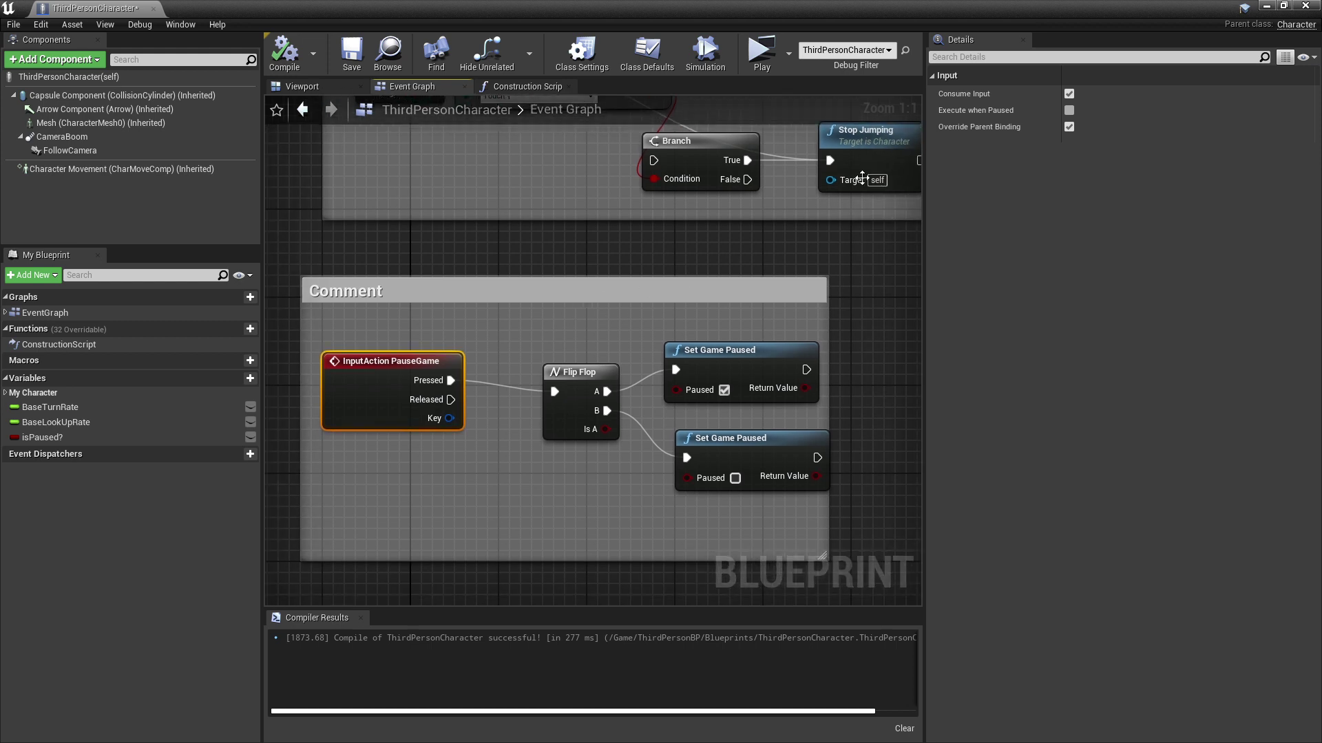
left_click(763, 52)
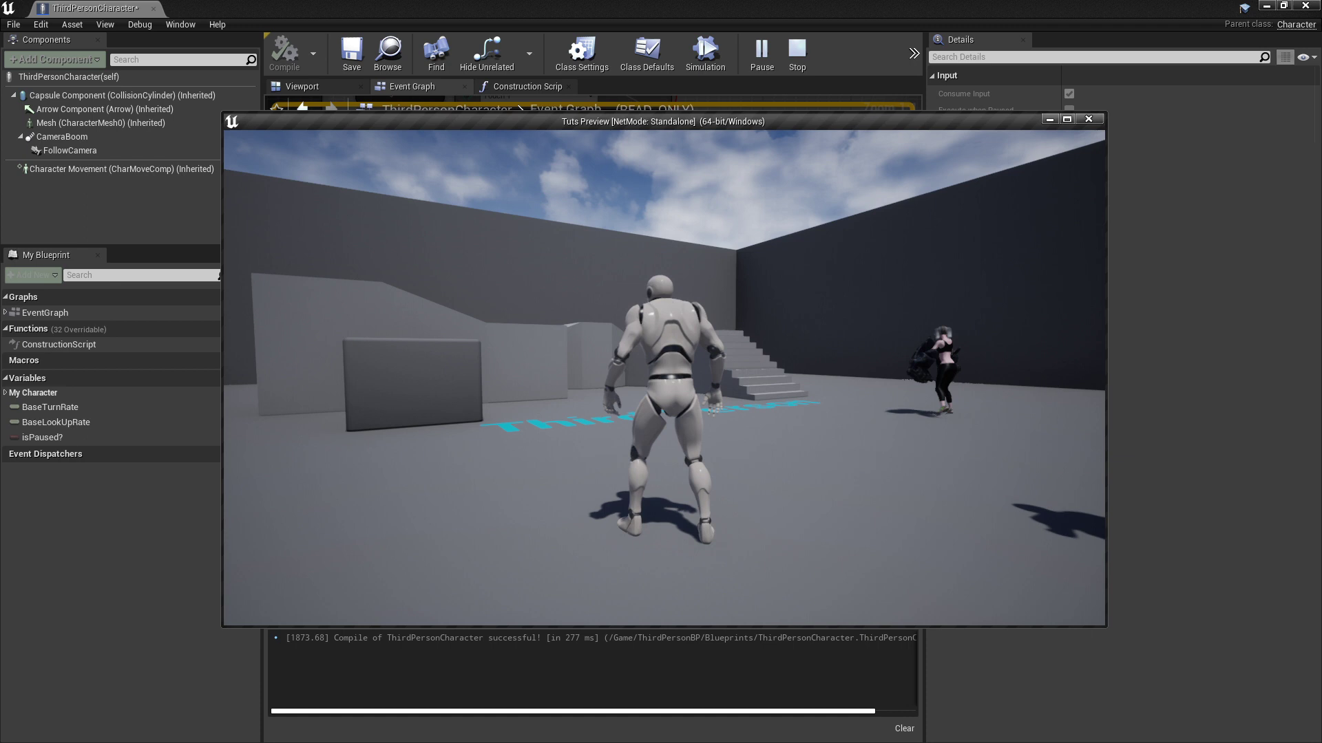
key("Escape")
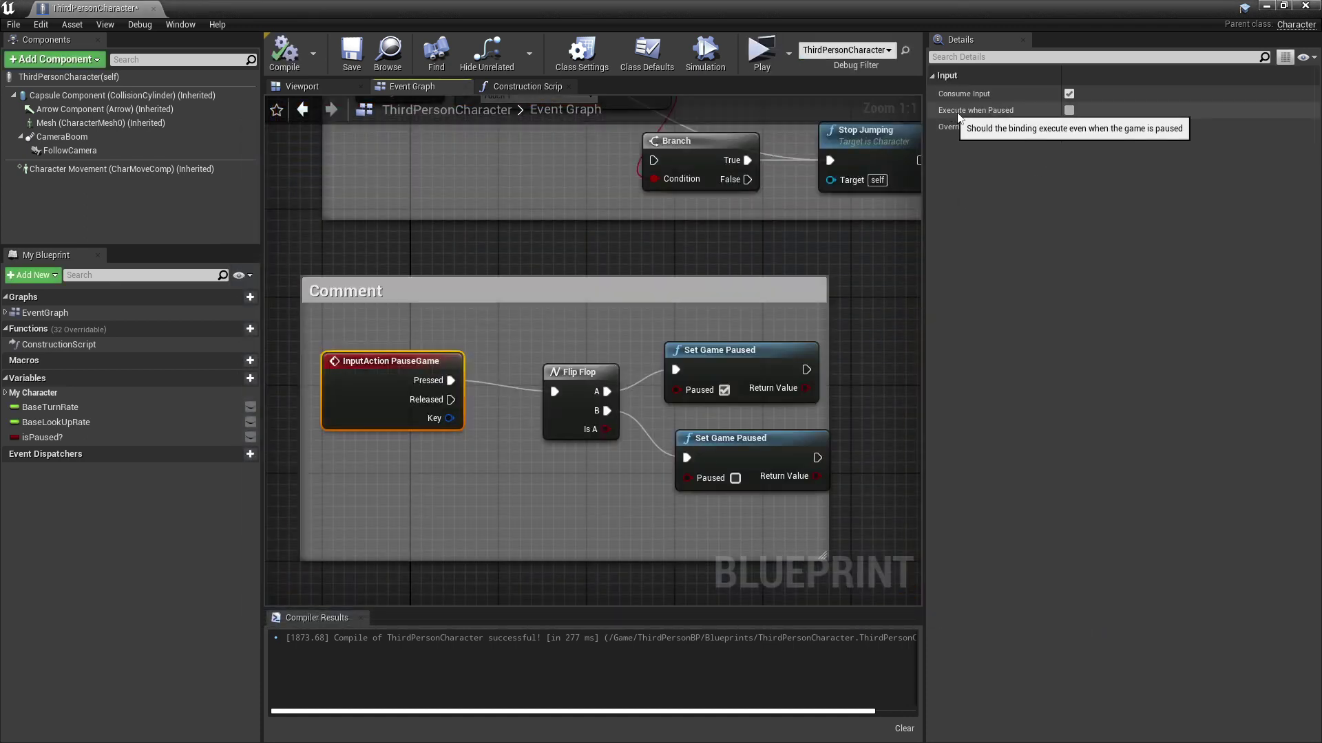
Enable Execute when Paused on the InputAction PauseGame node, compile the Blueprint, and test pausing in a game preview
left_click(1068, 110)
left_click(284, 51)
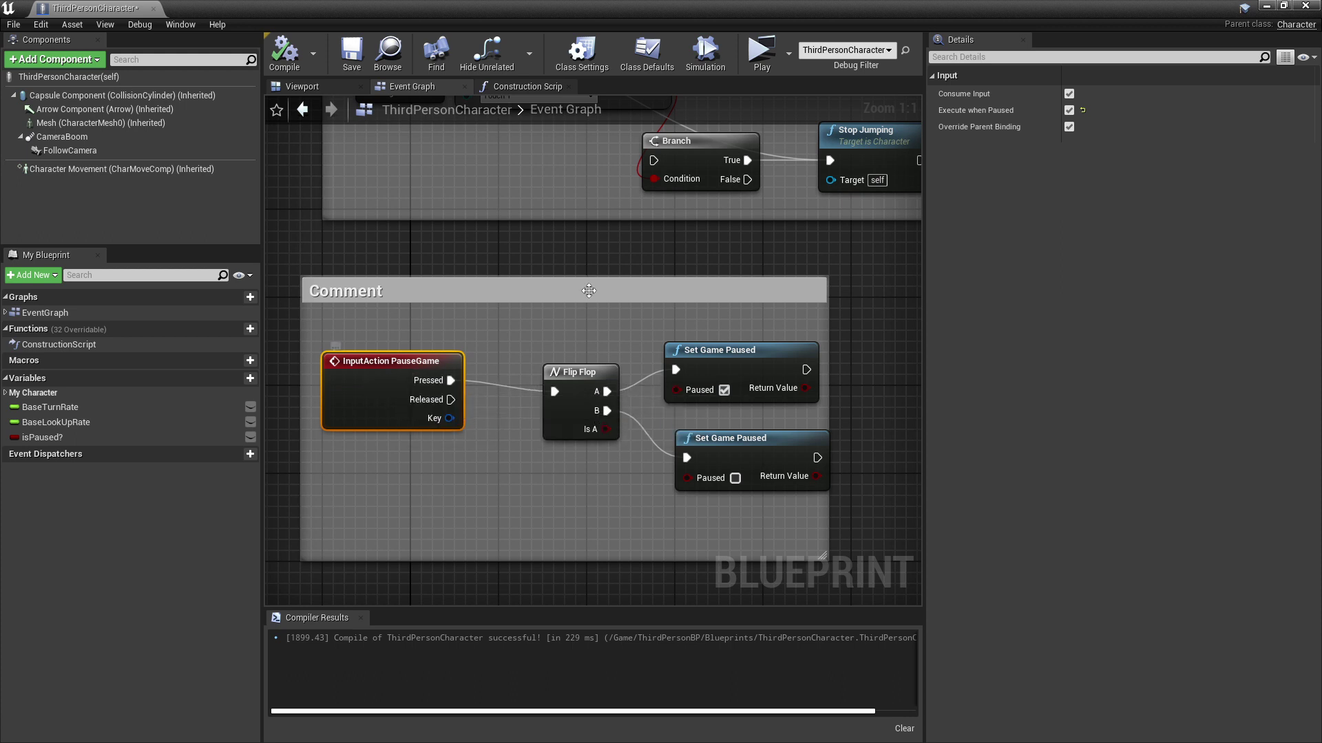
left_click(757, 55)
left_click(669, 318)
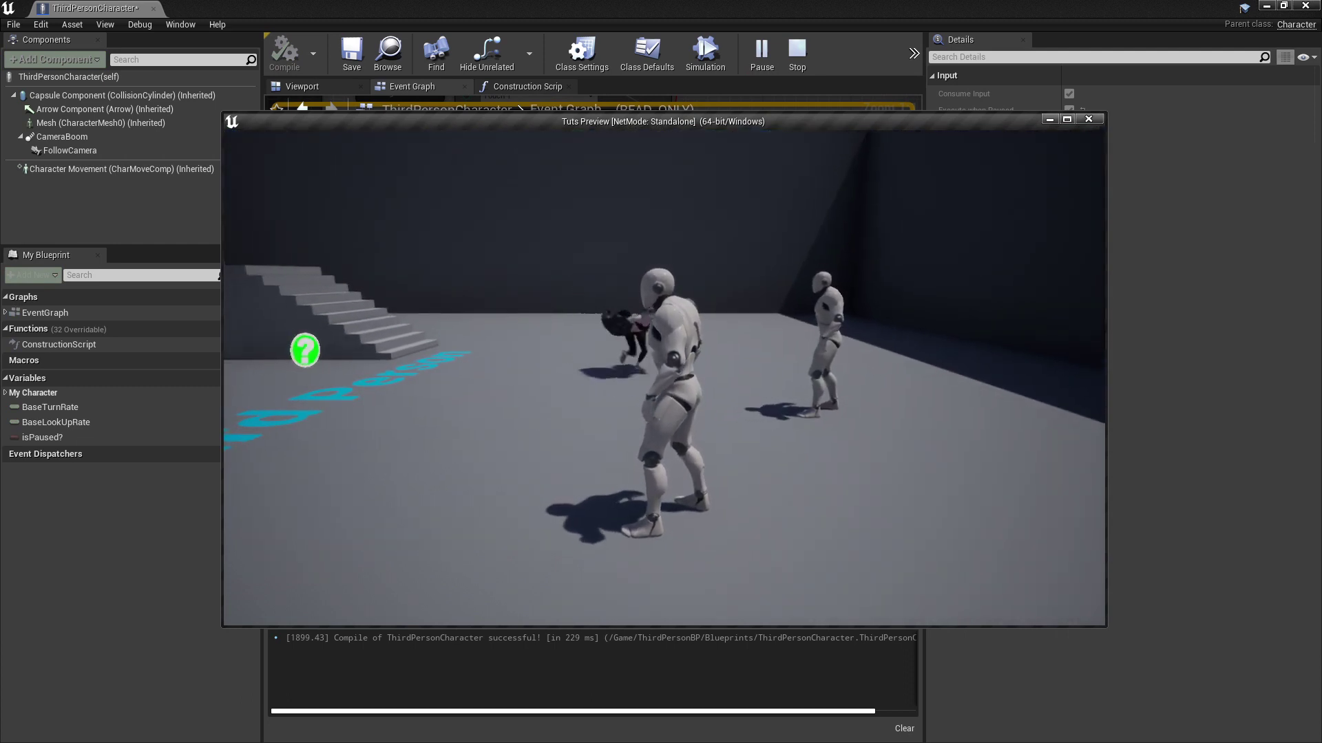
key("Escape")
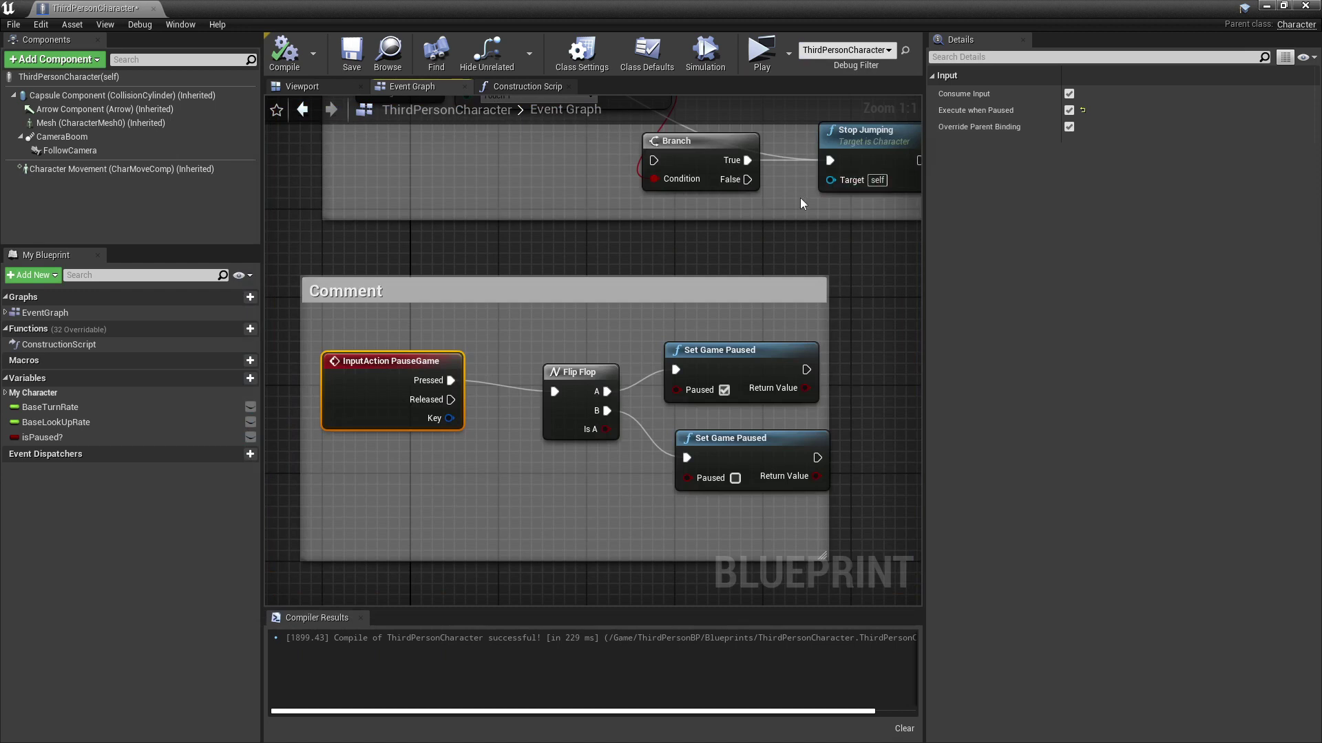